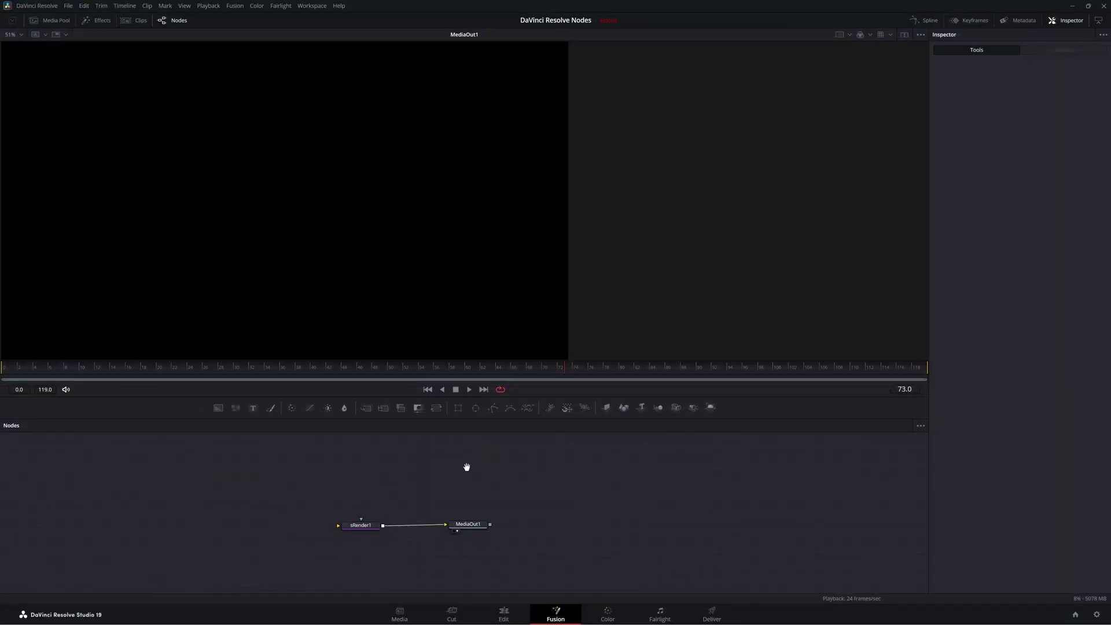
Add an sRectangle node via the 'srec' search and connect its output to sRender1
{"action": "left_click_drag", "start_coordinate": [427, 483], "coordinate": [425, 479]}
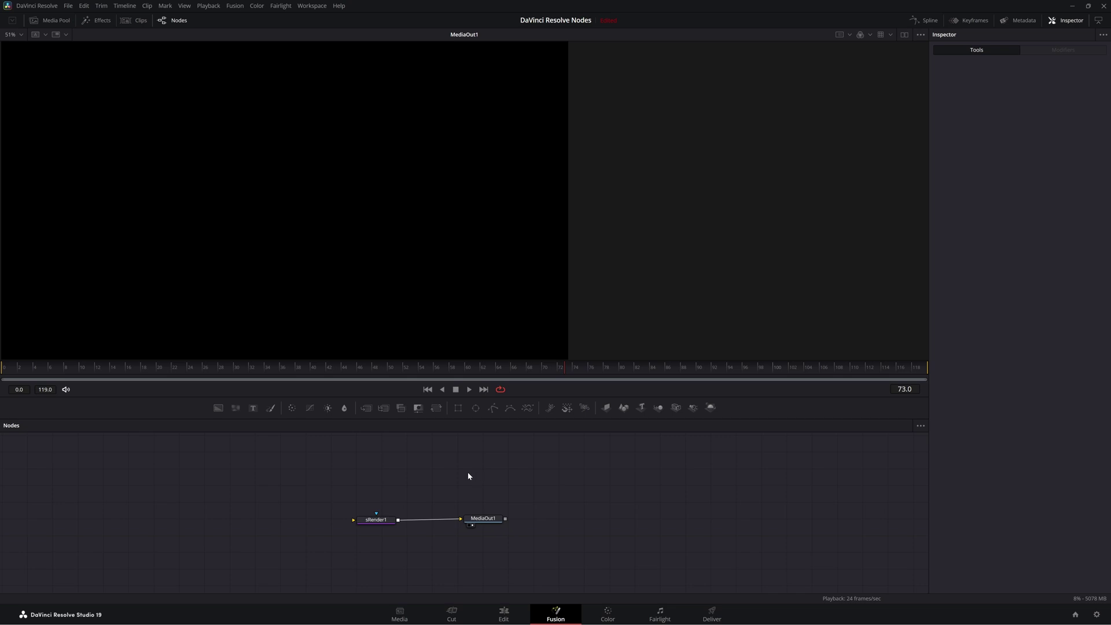
{"action": "scroll", "coordinate": [479, 479], "scroll_direction": "up", "scroll_amount": 1}
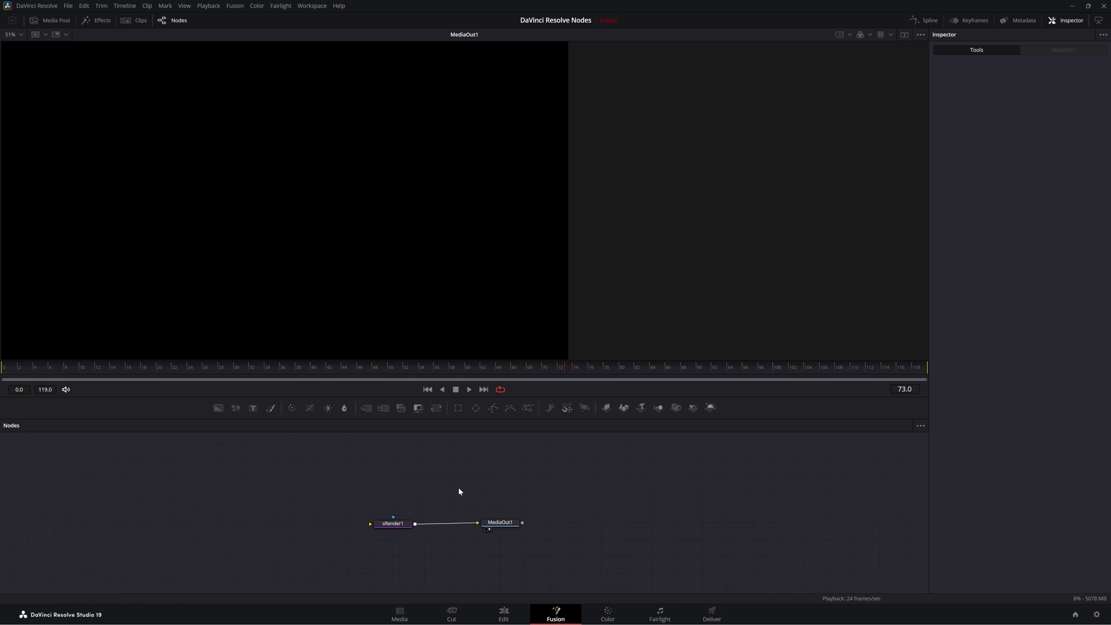
{"action": "key", "text": "shift+space"}
{"action": "type", "text": "s"}
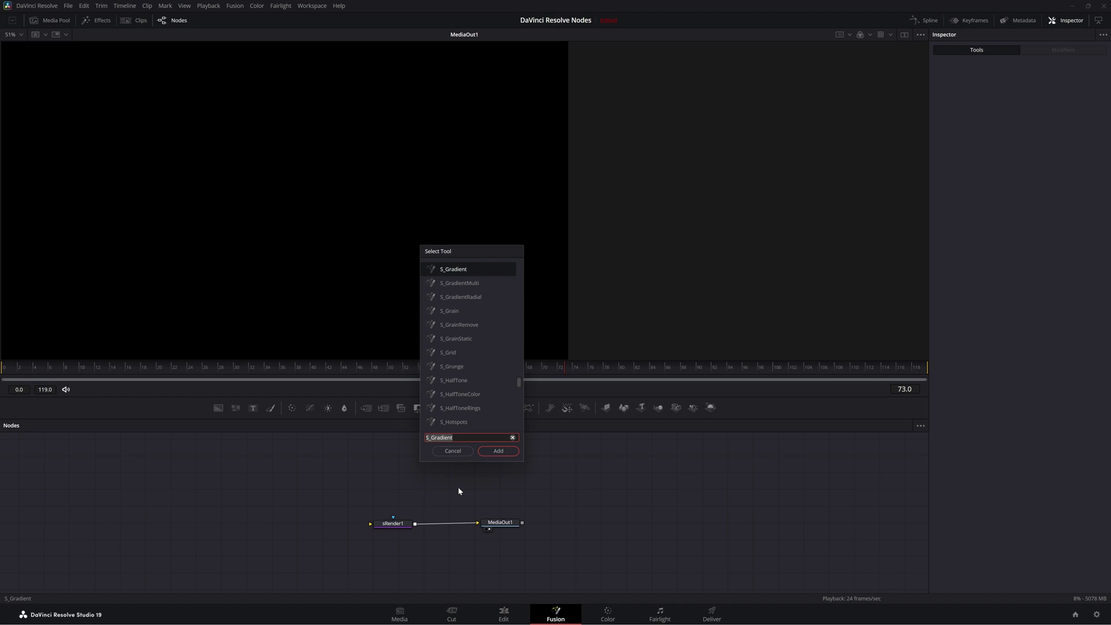
{"action": "type", "text": "rec"}
{"action": "key", "text": "Return"}
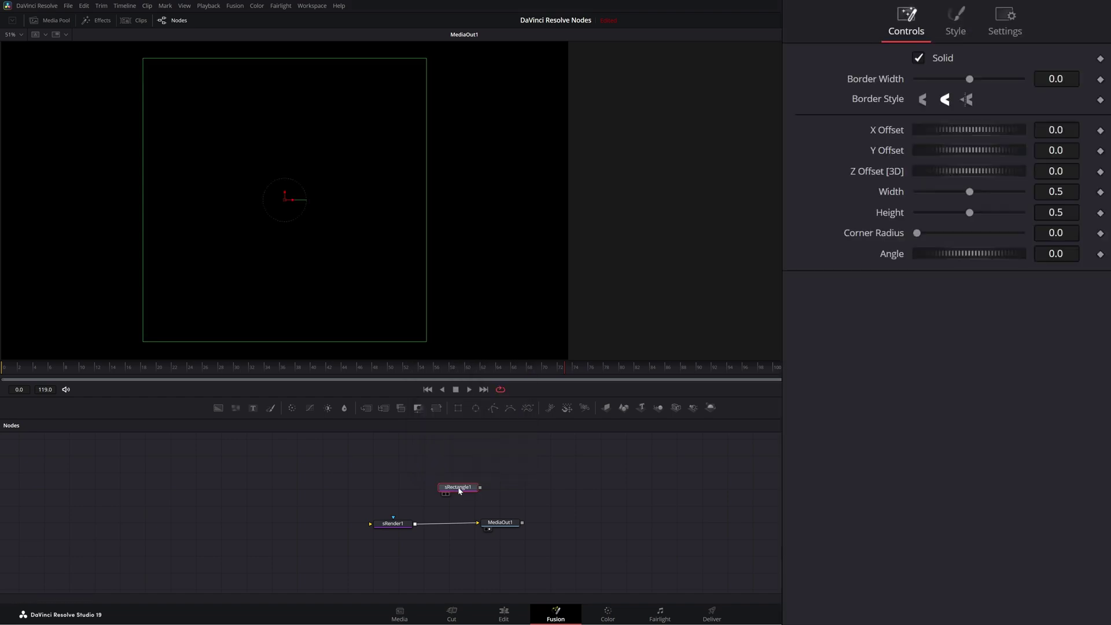
{"action": "left_click_drag", "start_coordinate": [460, 490], "coordinate": [370, 524]}
{"action": "left_click_drag", "start_coordinate": [309, 498], "coordinate": [284, 523]}
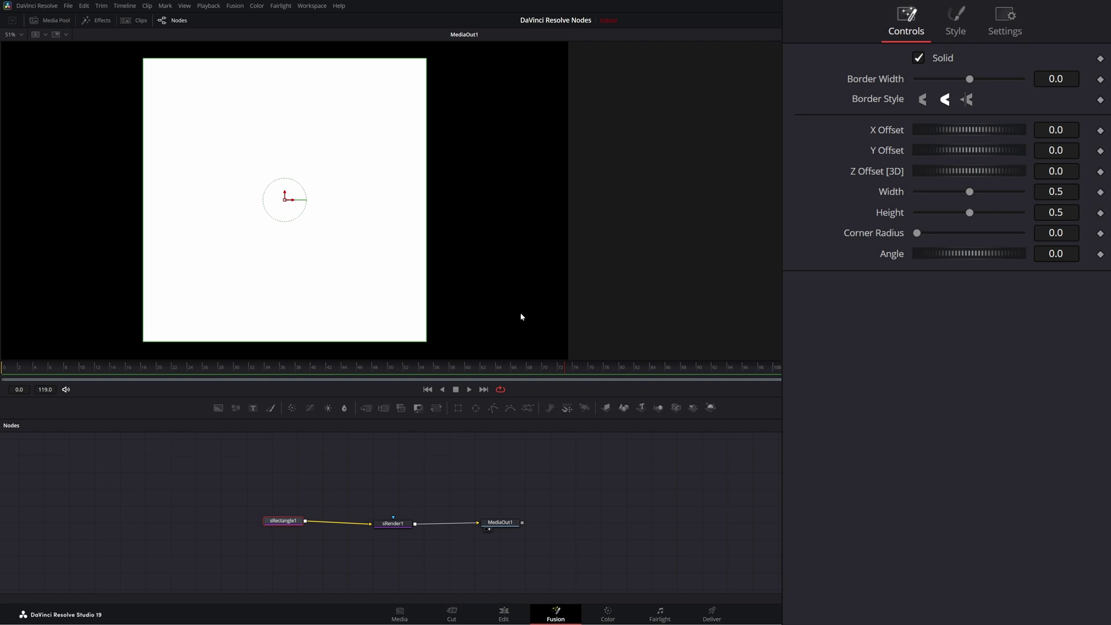
Turn off Solid, test a thin border's width, length and position, and resize the rectangle to about 0.30 by 0.27
{"action": "left_click", "coordinate": [919, 58]}
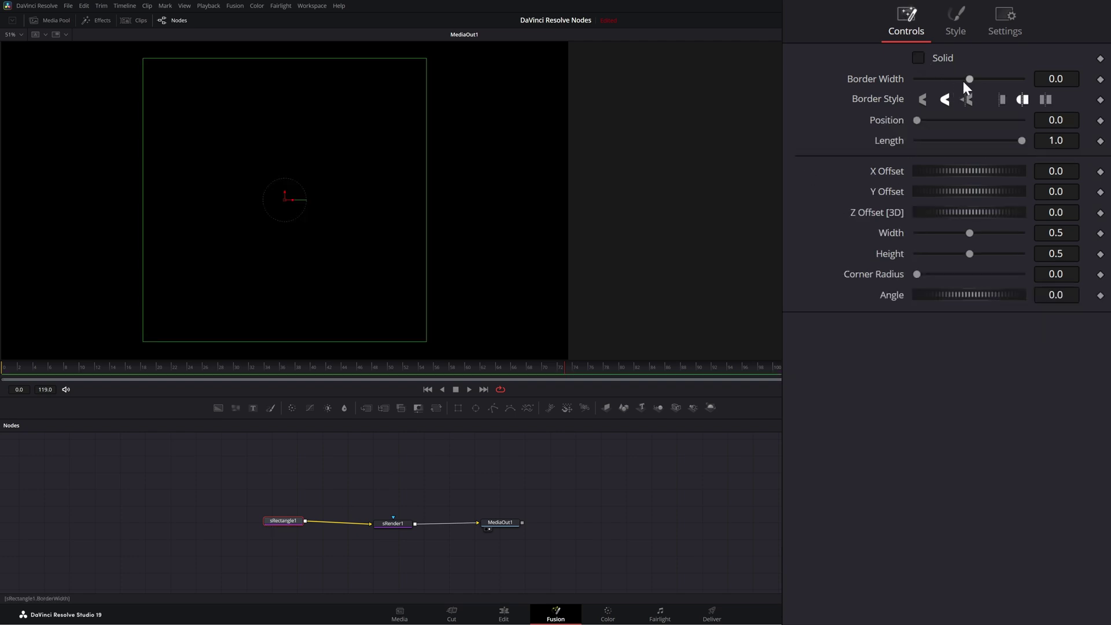
{"action": "left_click_drag", "start_coordinate": [964, 83], "coordinate": [972, 82]}
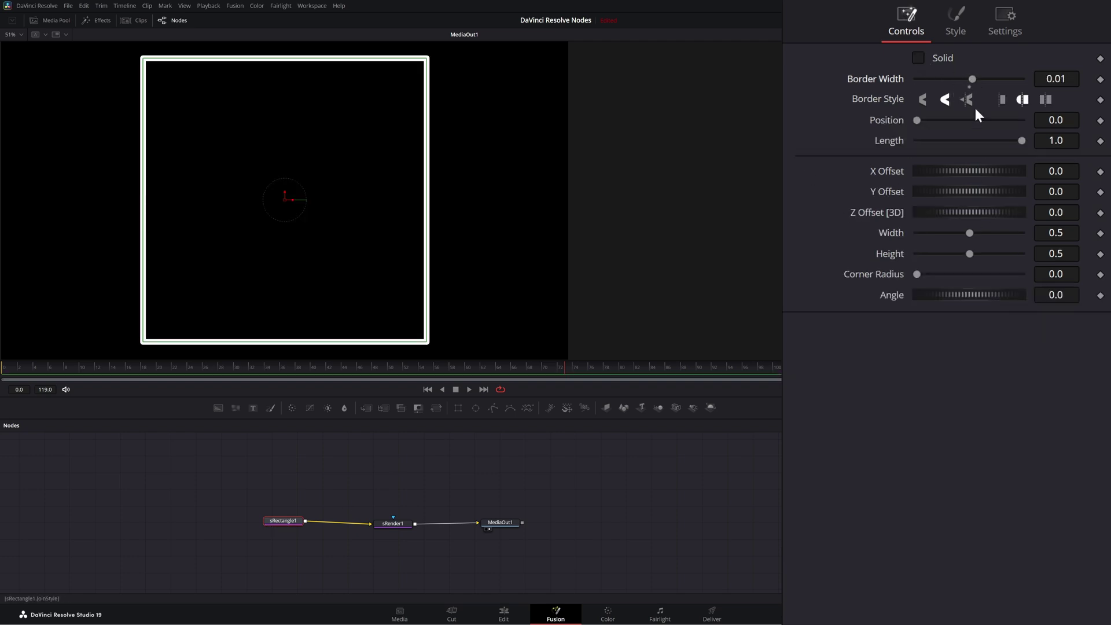
{"action": "left_click_drag", "start_coordinate": [1023, 140], "coordinate": [1016, 138]}
{"action": "mouse_move", "coordinate": [916, 121]}
{"action": "left_mouse_down"}
{"action": "mouse_move", "coordinate": [1008, 118]}
{"action": "mouse_move", "coordinate": [912, 111]}
{"action": "left_mouse_up"}
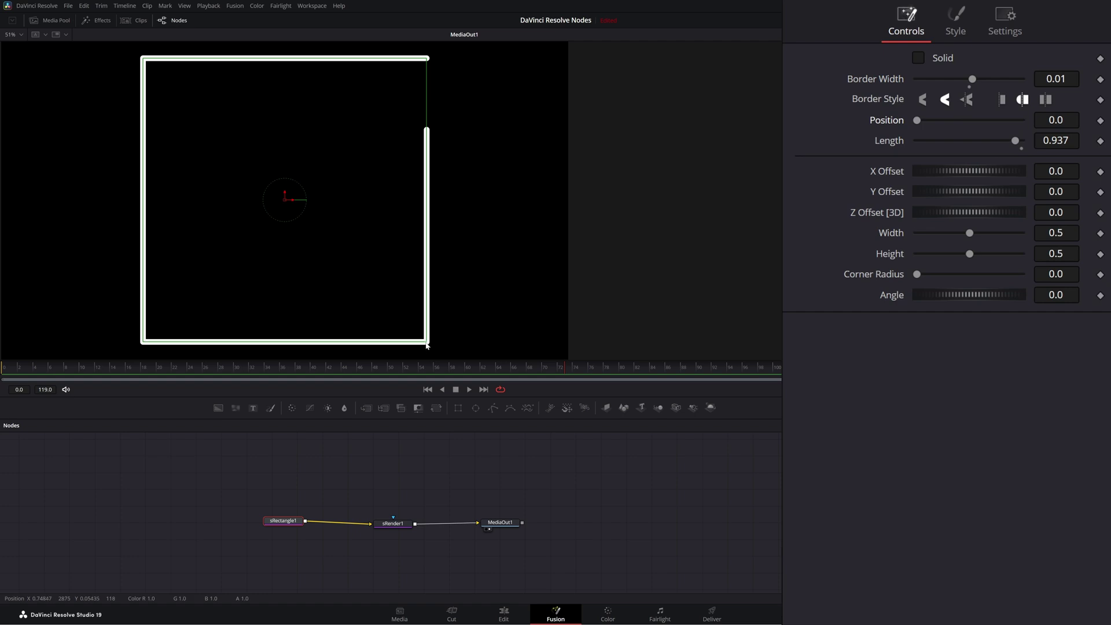
{"action": "left_click_drag", "start_coordinate": [429, 344], "coordinate": [370, 278]}
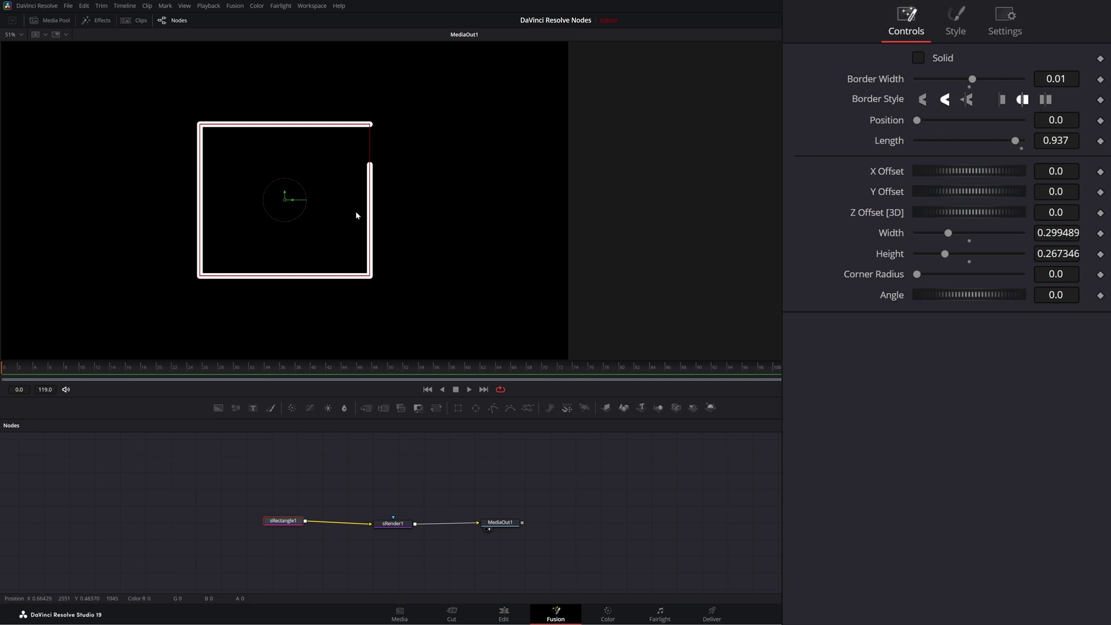
Try a short sliding border segment, then re-enable Solid and reset Border Width to 0.0
{"action": "left_click_drag", "start_coordinate": [1016, 141], "coordinate": [1039, 126]}
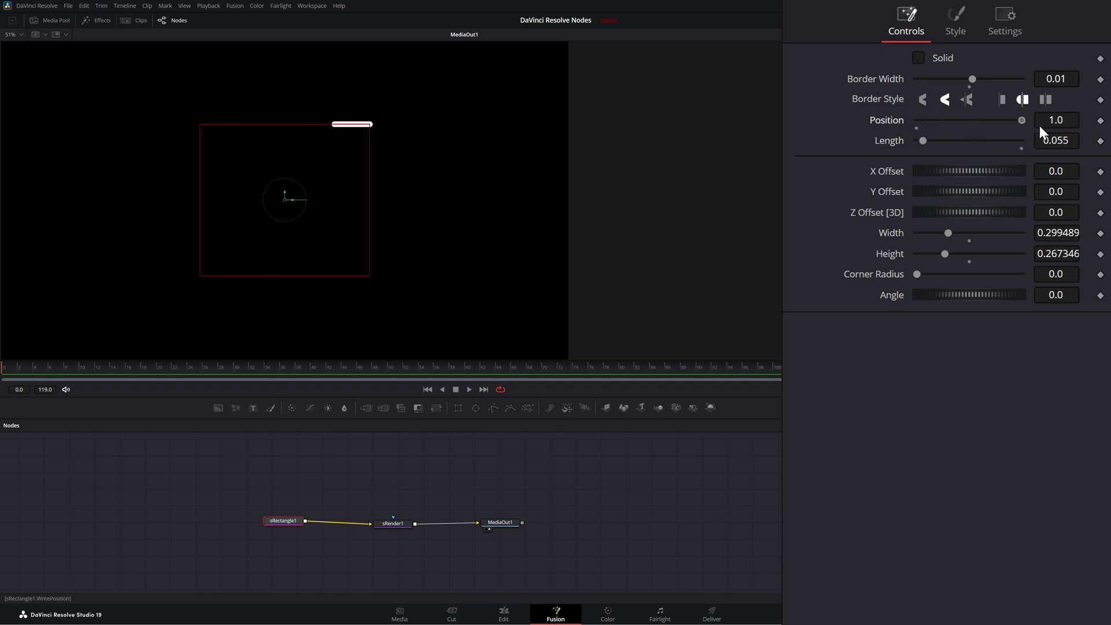
{"action": "left_click_drag", "start_coordinate": [973, 129], "coordinate": [914, 123]}
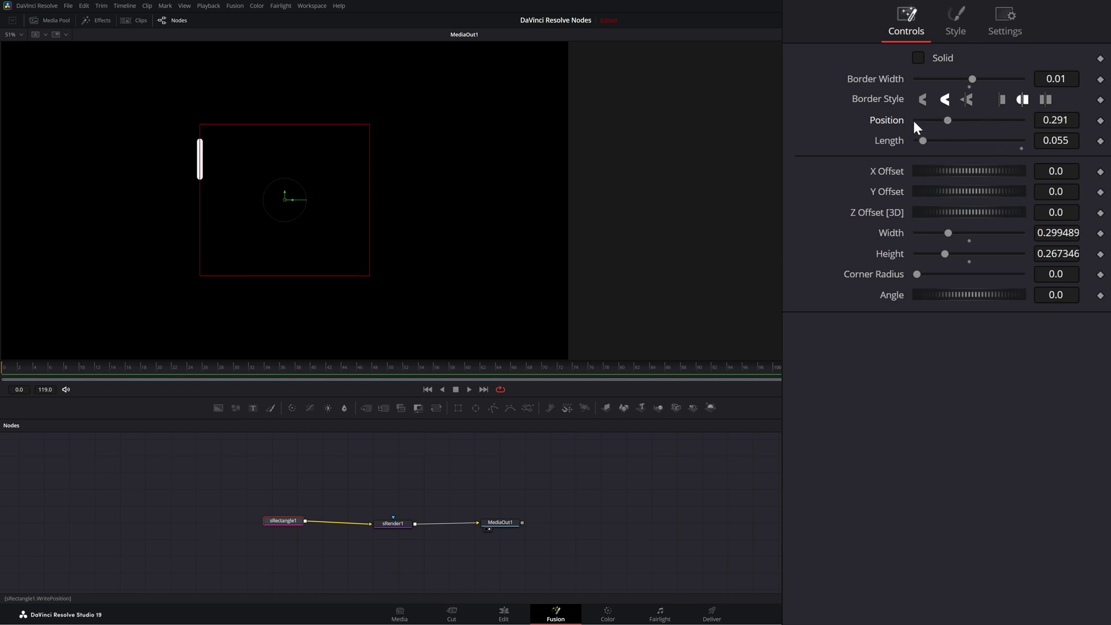
{"action": "left_click", "coordinate": [919, 59]}
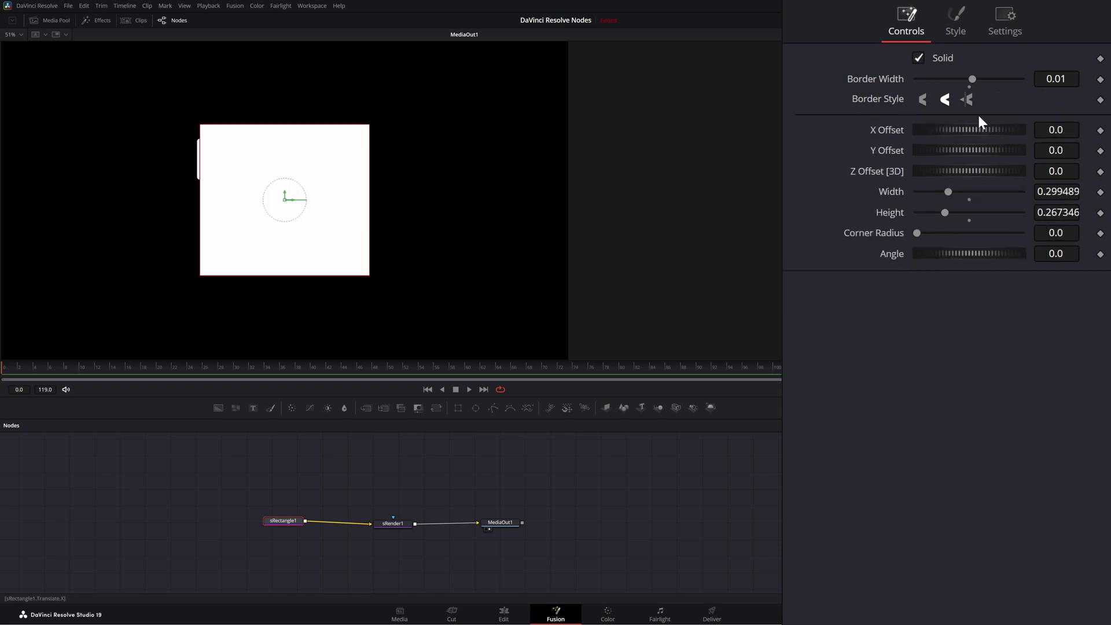
{"action": "double_click", "coordinate": [884, 74]}
{"action": "mouse_move", "coordinate": [249, 497]}
{"action": "left_mouse_down"}
{"action": "mouse_move", "coordinate": [308, 560]}
{"action": "mouse_move", "coordinate": [227, 494]}
{"action": "left_mouse_up"}
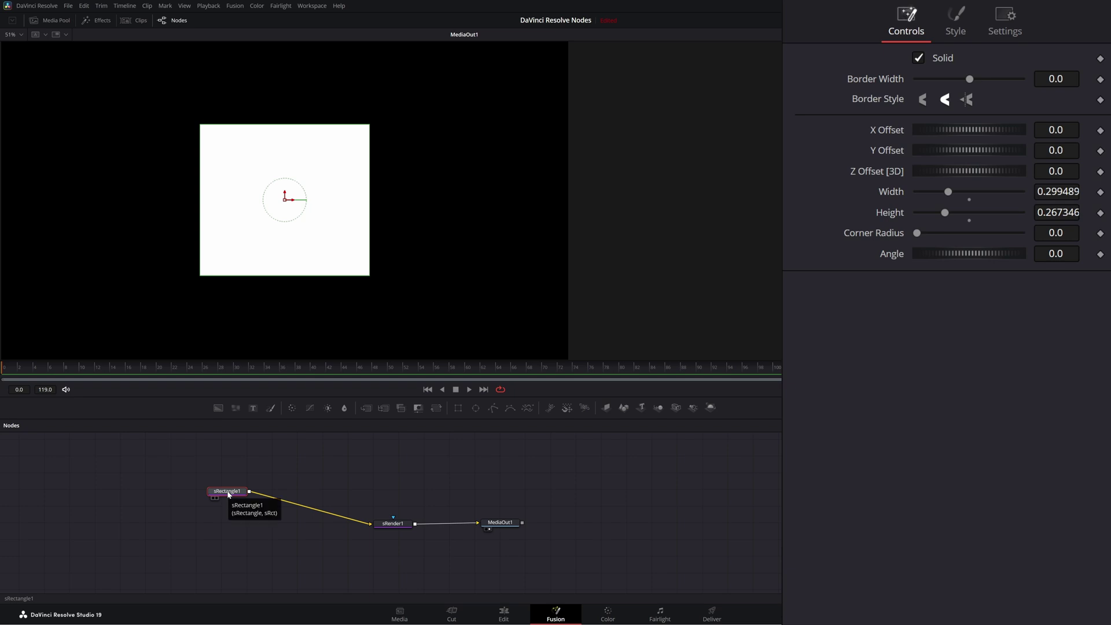
Paste copies of sRectangle1 into the node graph with Ctrl+V and nudge the original
{"action": "left_click", "coordinate": [289, 468]}
{"action": "key", "text": "ctrl+v"}
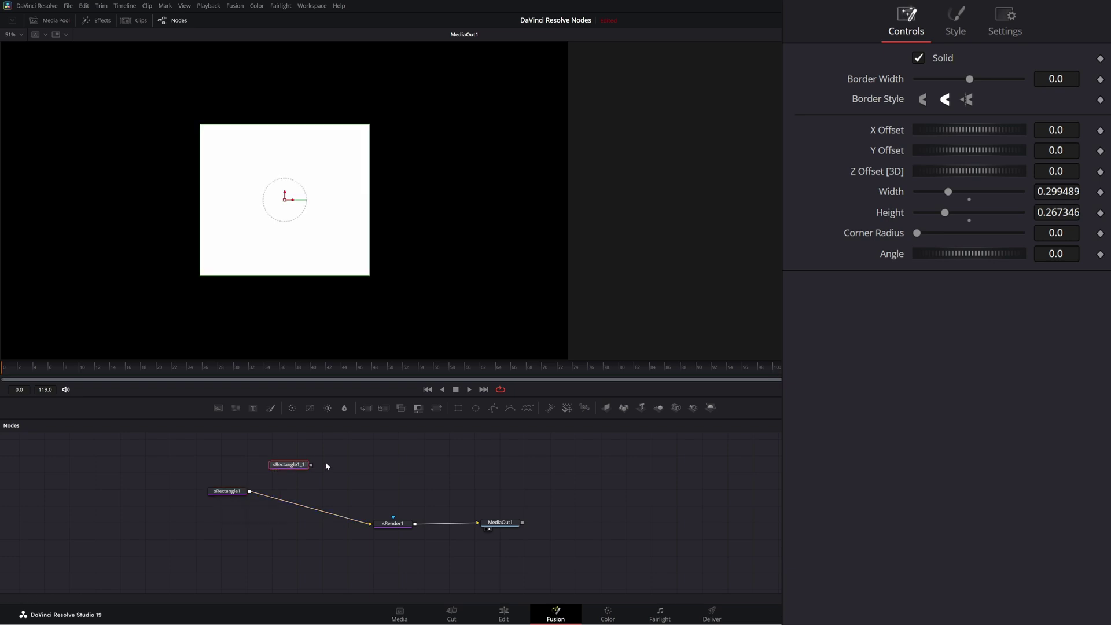
{"action": "key", "text": "ctrl+v"}
{"action": "key", "text": "ctrl+v"}
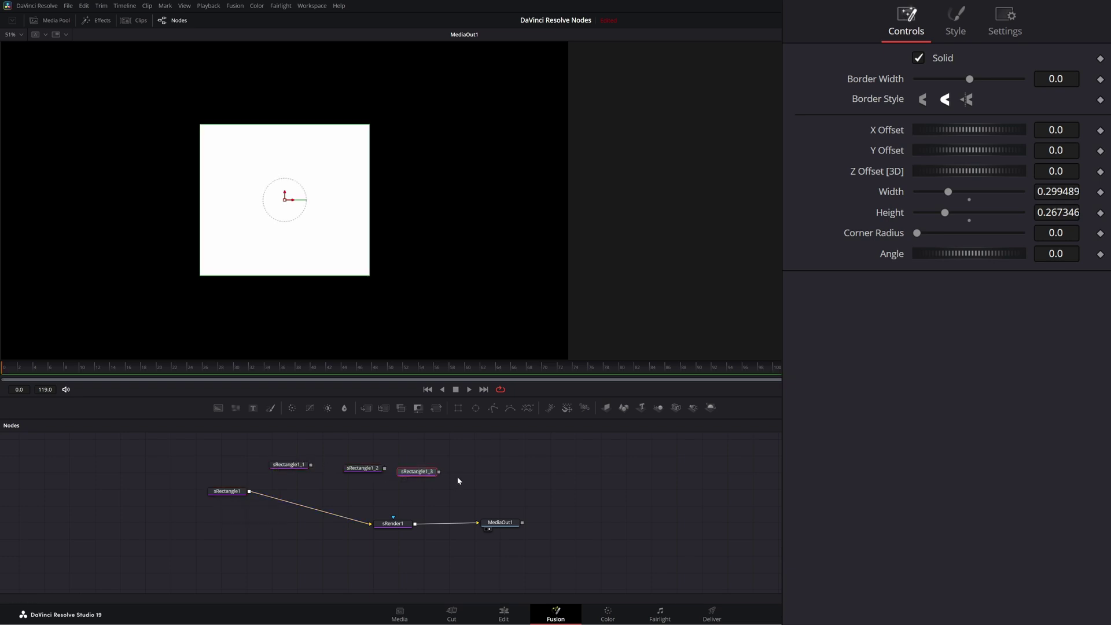
{"action": "key", "text": "ctrl+v"}
{"action": "left_click", "coordinate": [227, 492]}
{"action": "left_click_drag", "start_coordinate": [226, 495], "coordinate": [224, 492]}
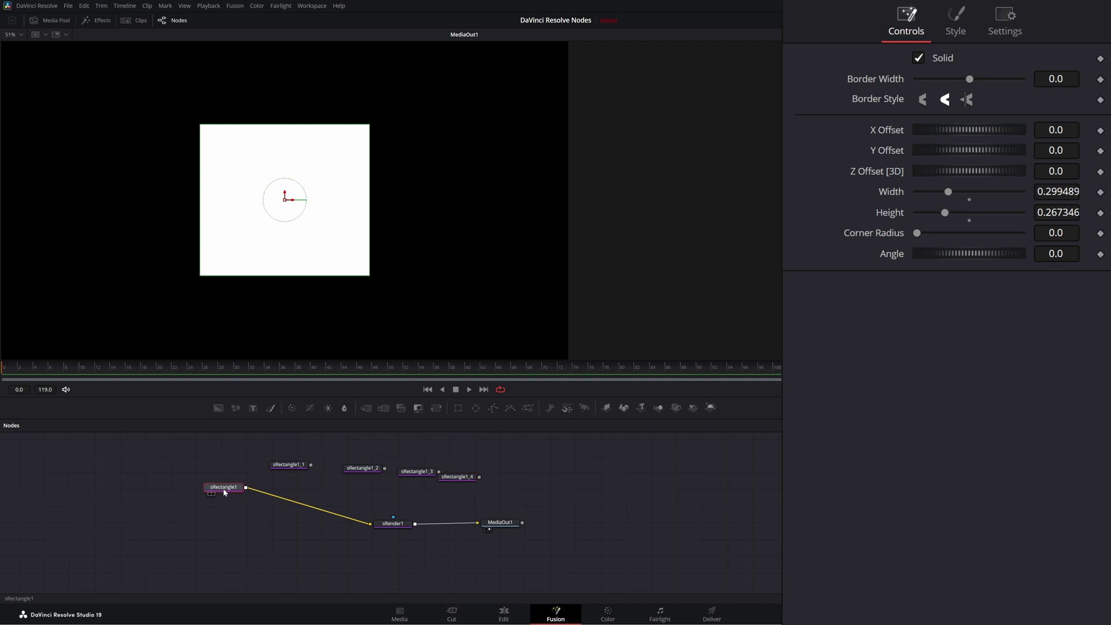
{"action": "left_click", "coordinate": [267, 548]}
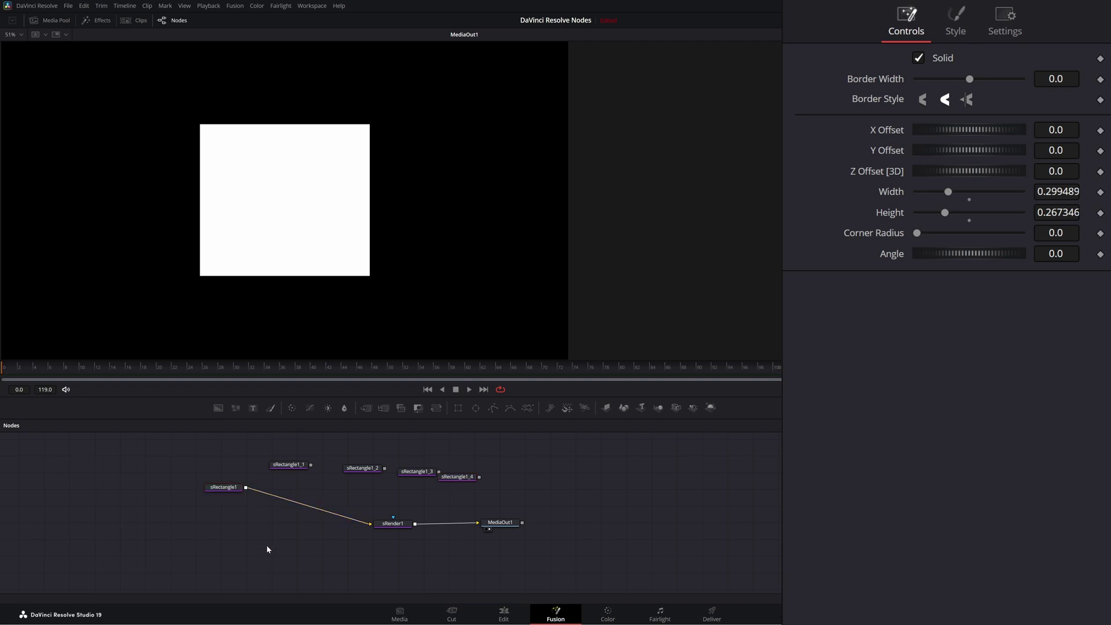
Add an sMerge node and wire sRectangle1 through sMerge1 into sRender1
{"action": "key", "text": "shift+space"}
{"action": "type", "text": "sr"}
{"action": "key", "text": "BackSpace"}
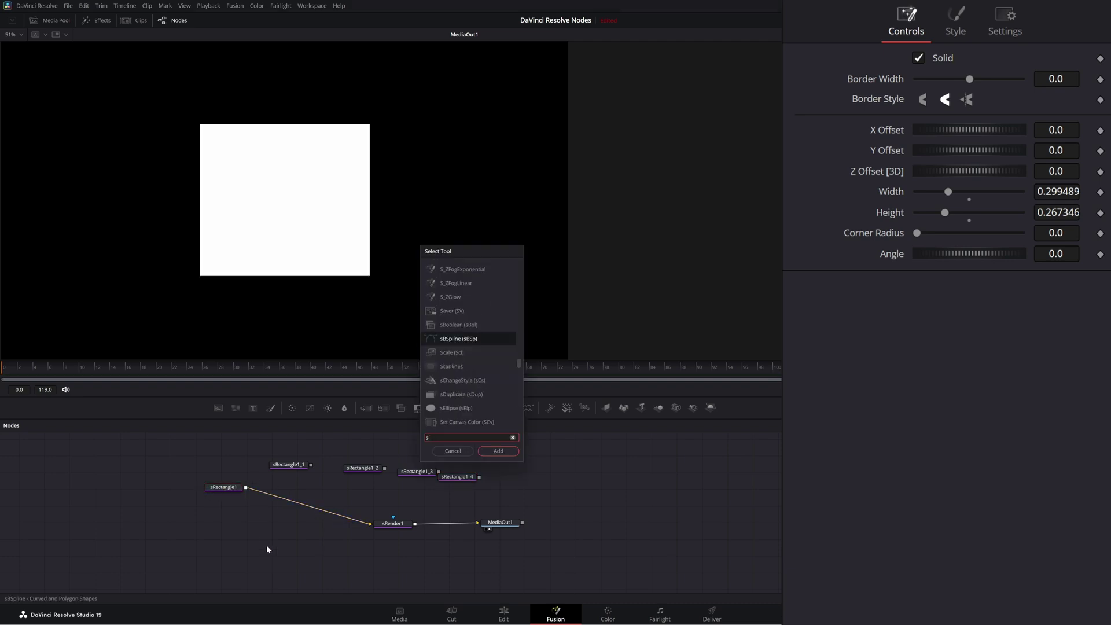
{"action": "type", "text": "mer"}
{"action": "key", "text": "Return"}
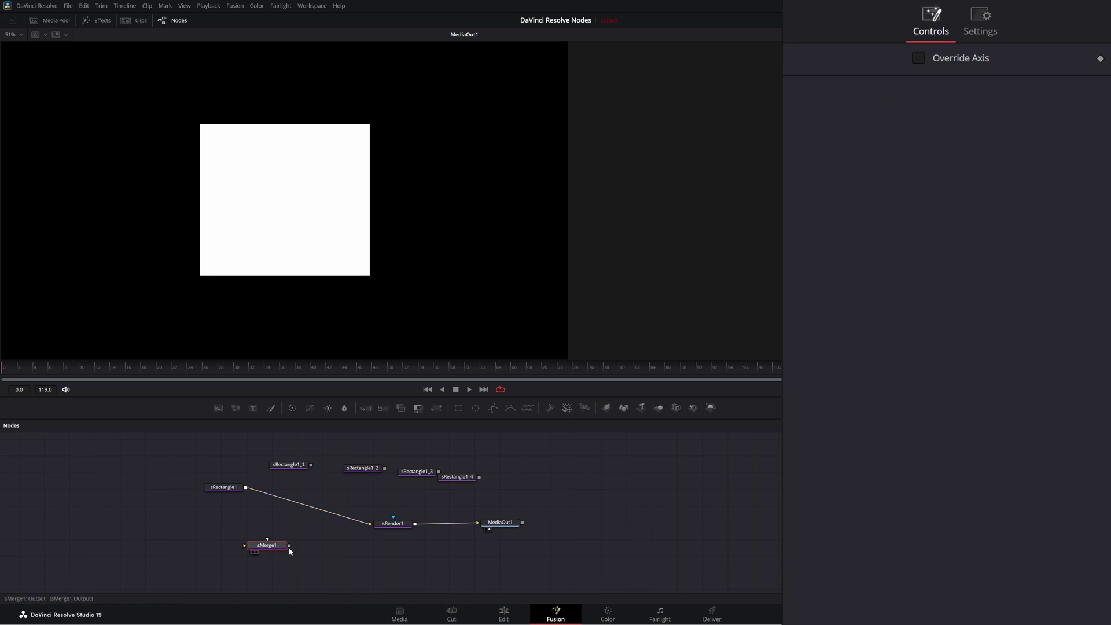
{"action": "left_click_drag", "start_coordinate": [289, 545], "coordinate": [245, 547]}
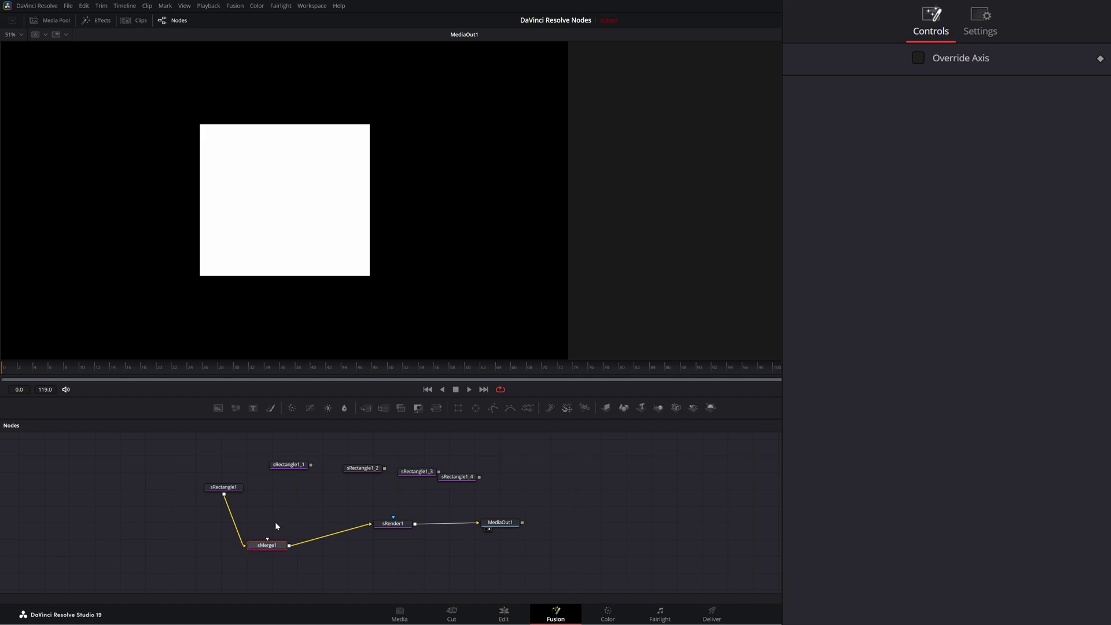
Merge sRectangle1 placed upper left and sRectangle1_4 enlarged in the middle
{"action": "left_click", "coordinate": [229, 491]}
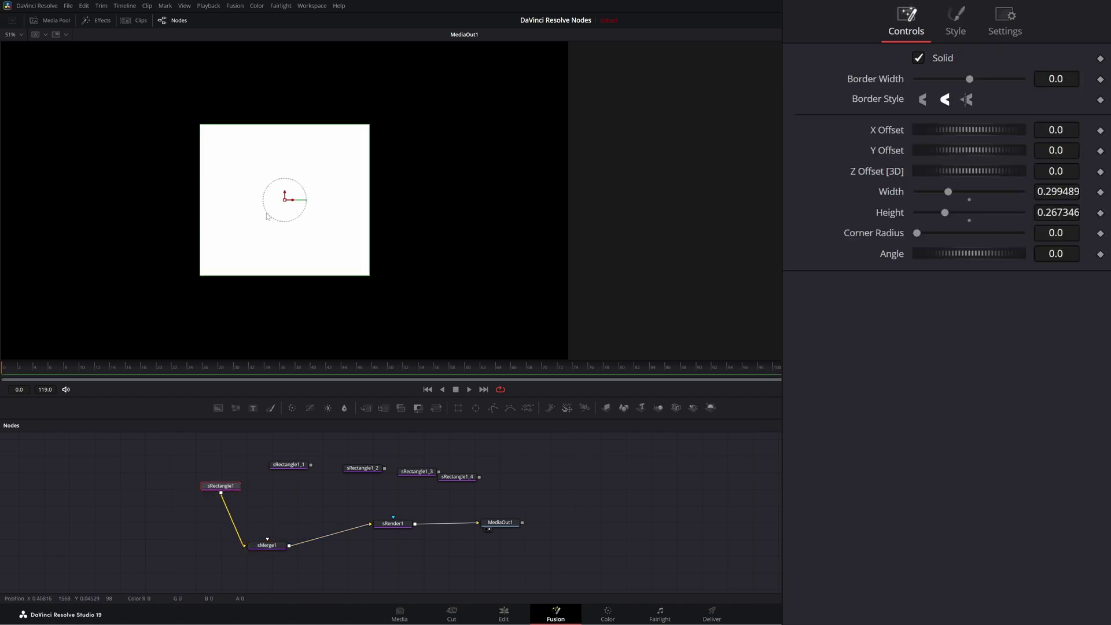
{"action": "mouse_move", "coordinate": [287, 205]}
{"action": "left_mouse_down"}
{"action": "mouse_move", "coordinate": [176, 191]}
{"action": "mouse_move", "coordinate": [281, 185]}
{"action": "left_mouse_up"}
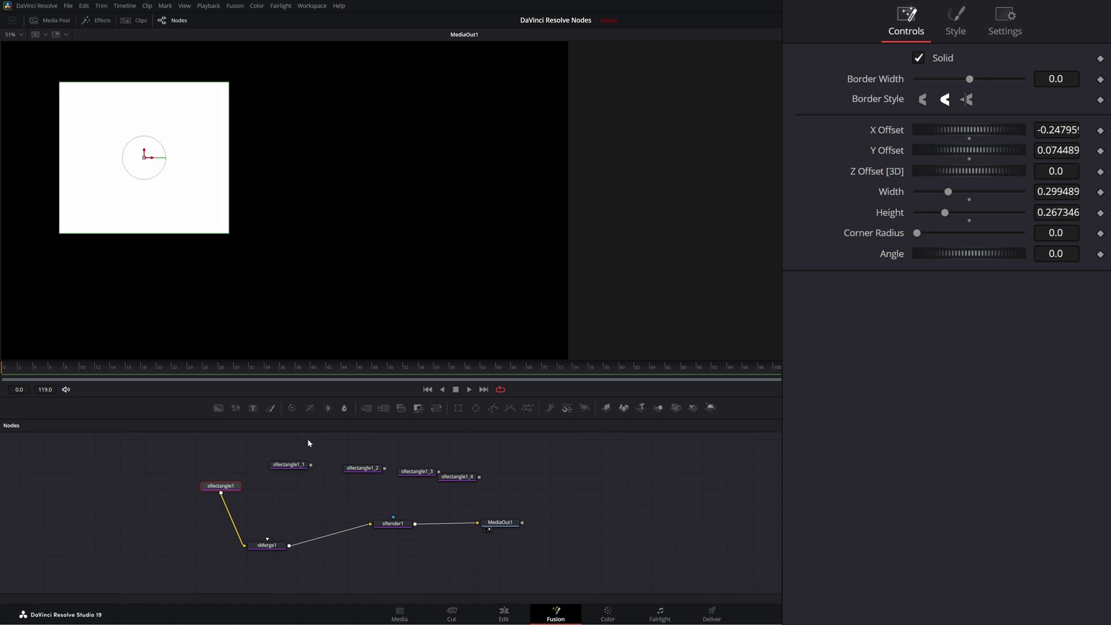
{"action": "left_click_drag", "start_coordinate": [463, 478], "coordinate": [268, 543]}
{"action": "left_click", "coordinate": [293, 489]}
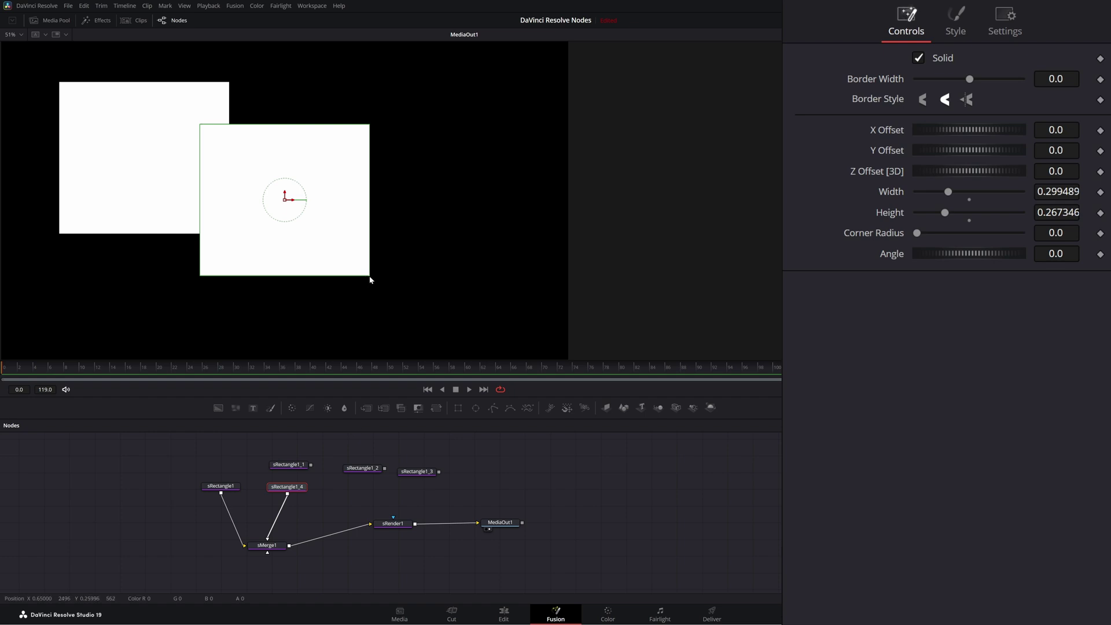
{"action": "left_click_drag", "start_coordinate": [370, 279], "coordinate": [419, 332]}
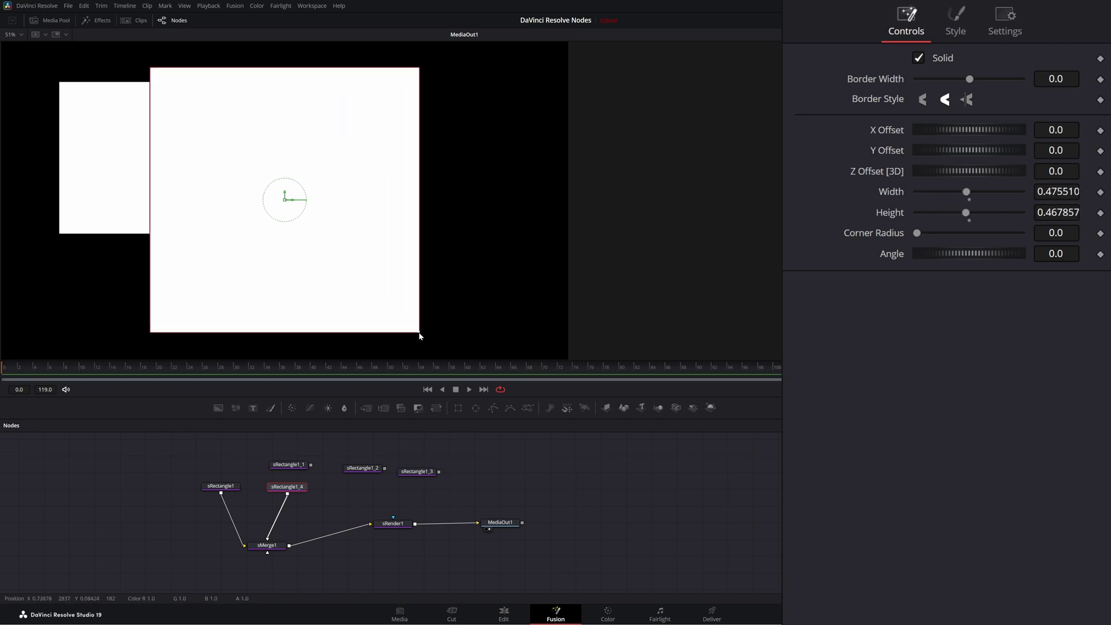
Wire sRectangle1_1 and sRectangle1_2 into sMerge1, placing one right at X 0.313775, Y 0.076530
{"action": "left_click", "coordinate": [292, 468]}
{"action": "left_click_drag", "start_coordinate": [289, 470], "coordinate": [273, 545]}
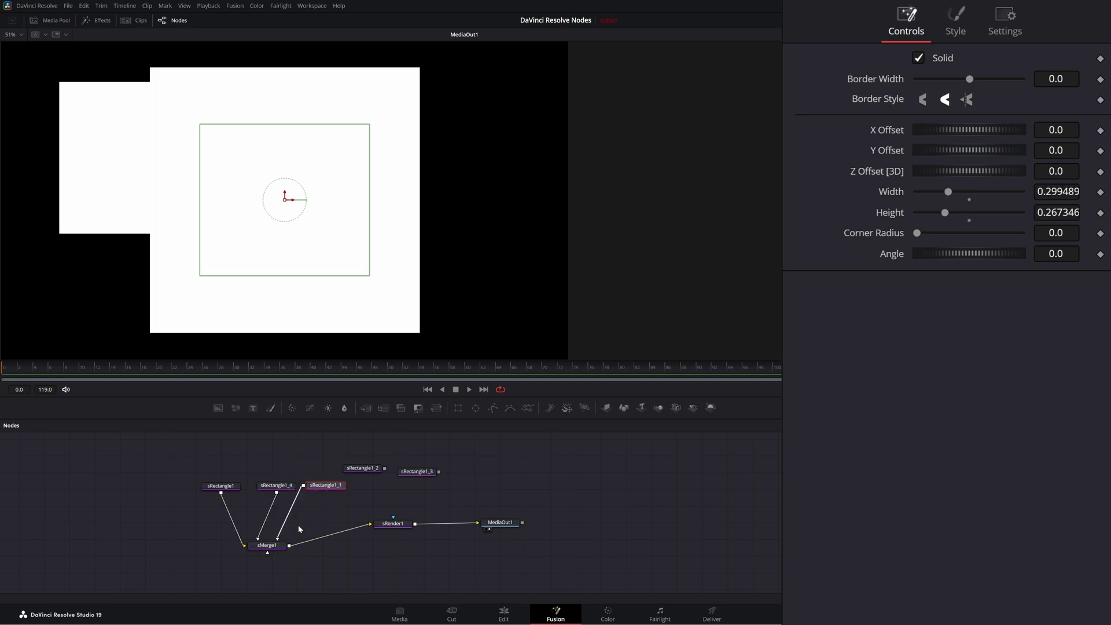
{"action": "left_click_drag", "start_coordinate": [285, 203], "coordinate": [464, 161]}
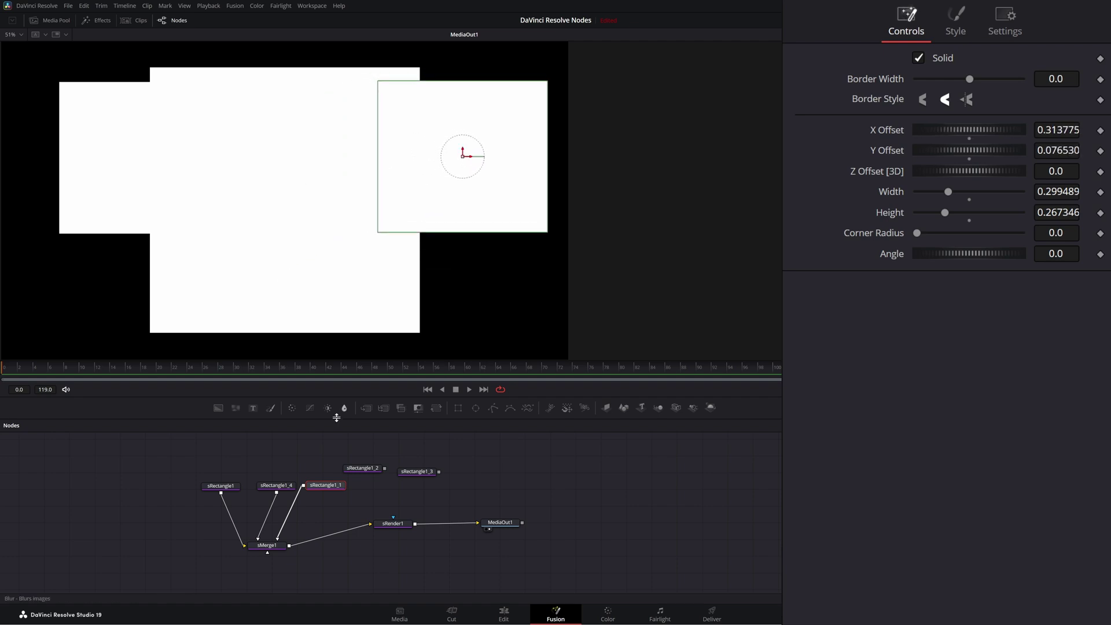
{"action": "left_click_drag", "start_coordinate": [384, 468], "coordinate": [281, 541]}
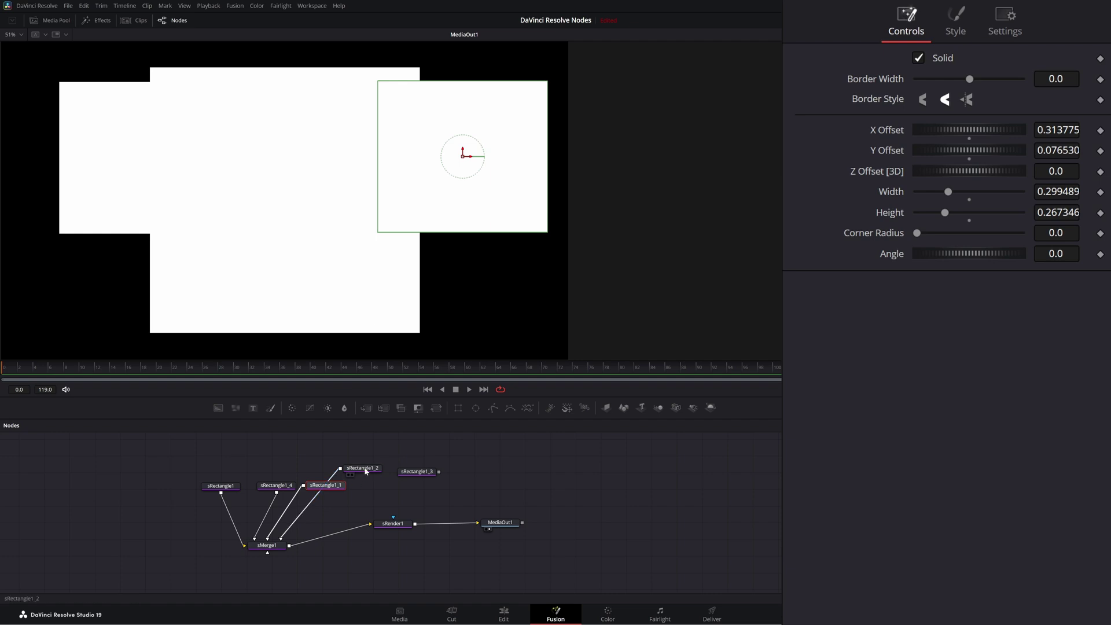
Flatten the lower-left rectangle to Height 0.12 and merge sRectangle1_3 at X 0.255612, Y -0.138775
{"action": "left_click_drag", "start_coordinate": [284, 201], "coordinate": [178, 270]}
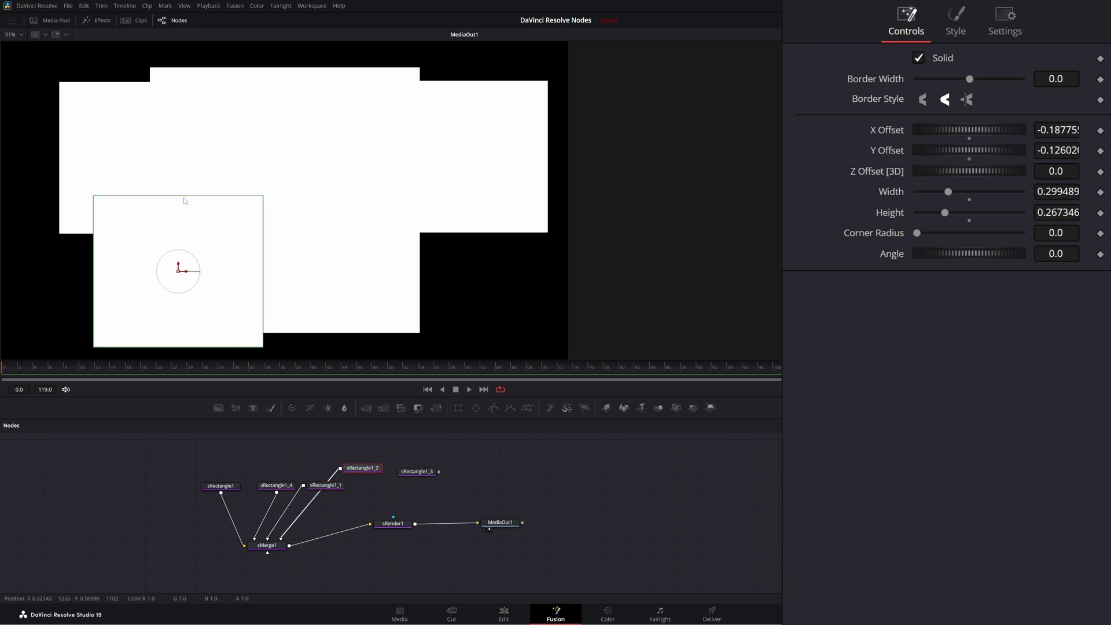
{"action": "left_click_drag", "start_coordinate": [182, 198], "coordinate": [176, 315]}
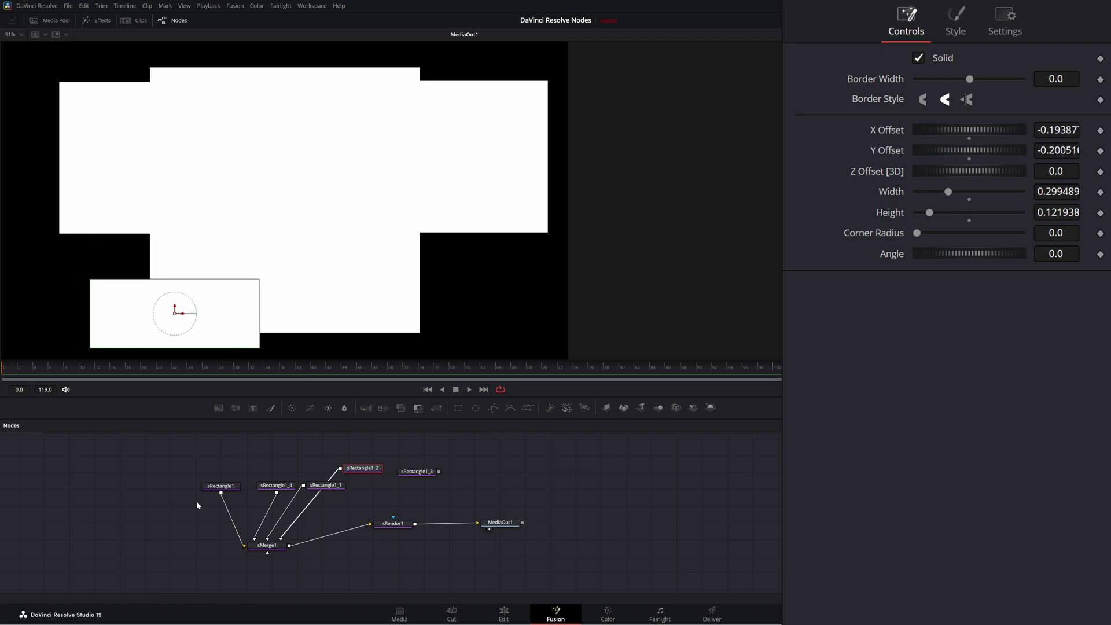
{"action": "left_click", "coordinate": [425, 473]}
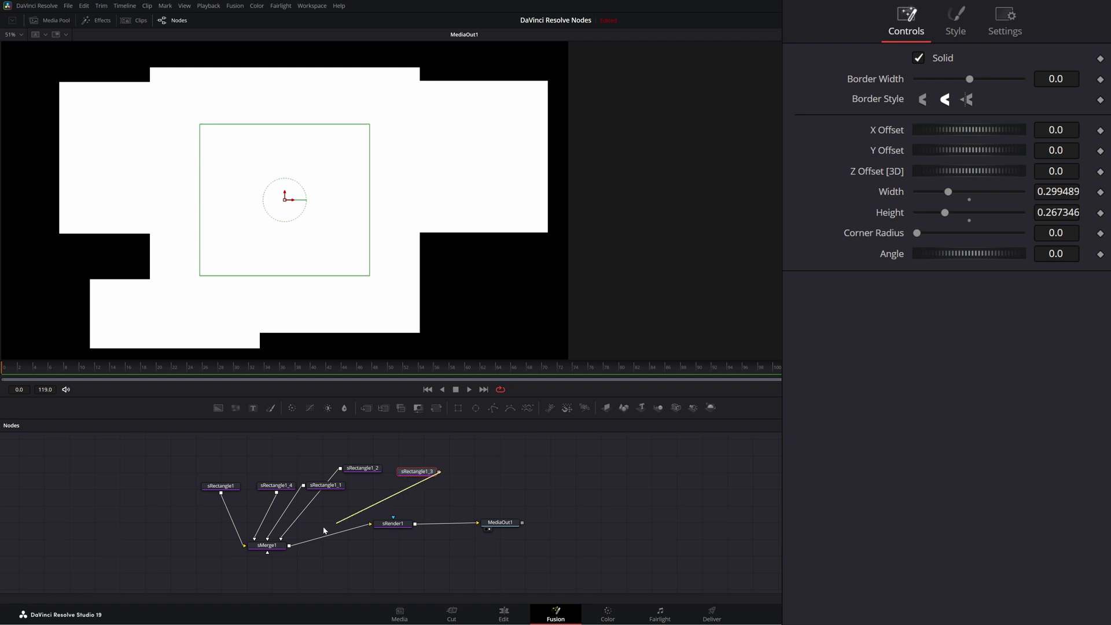
{"action": "left_click_drag", "start_coordinate": [324, 529], "coordinate": [265, 544]}
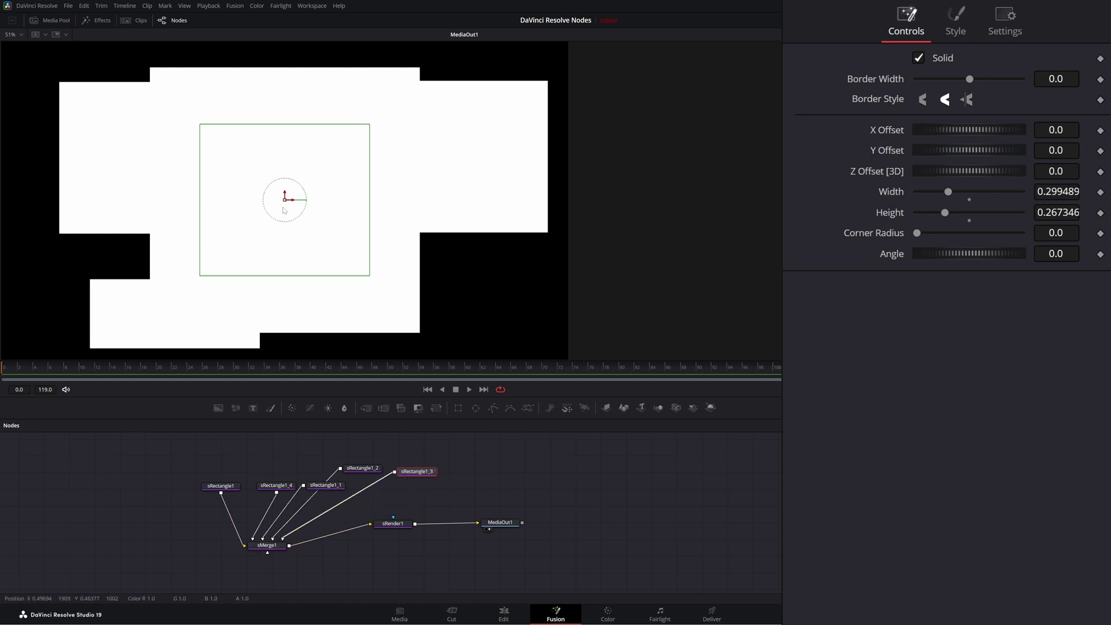
{"action": "left_click_drag", "start_coordinate": [285, 199], "coordinate": [429, 280]}
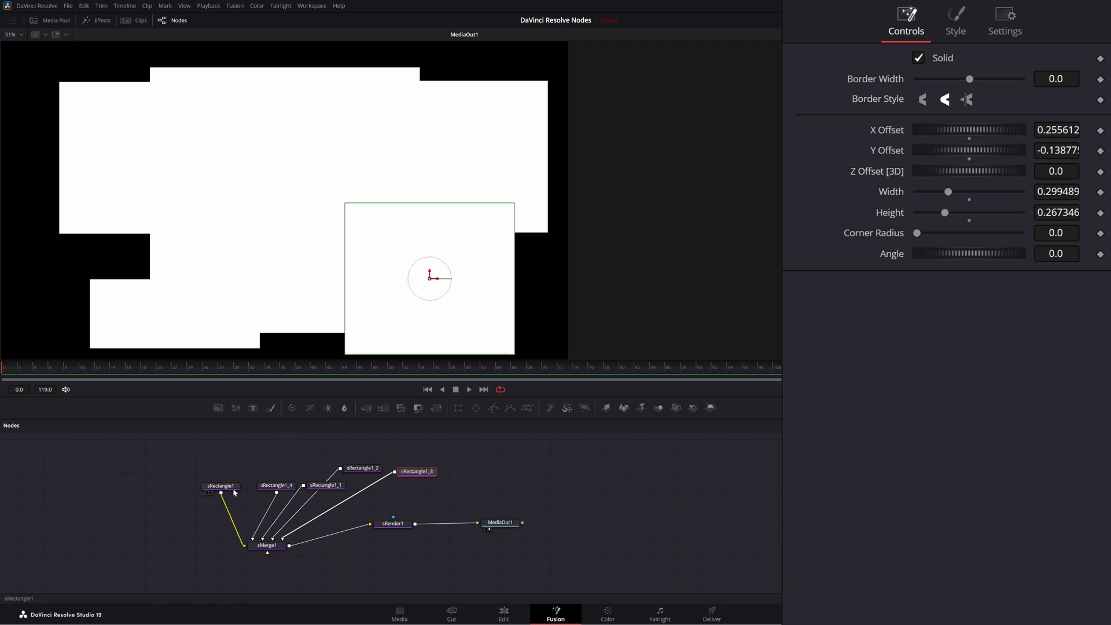
Review each of the five rectangle nodes' shapes and the combined result
{"action": "left_click_drag", "start_coordinate": [521, 495], "coordinate": [528, 464]}
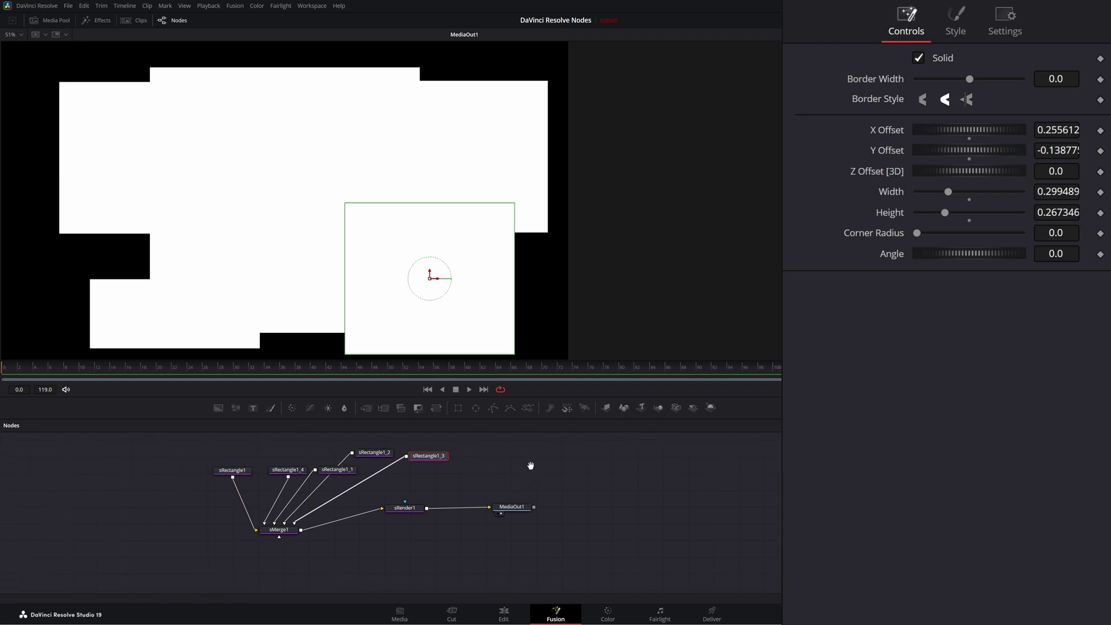
{"action": "left_click", "coordinate": [431, 542]}
{"action": "left_click_drag", "start_coordinate": [459, 532], "coordinate": [451, 536]}
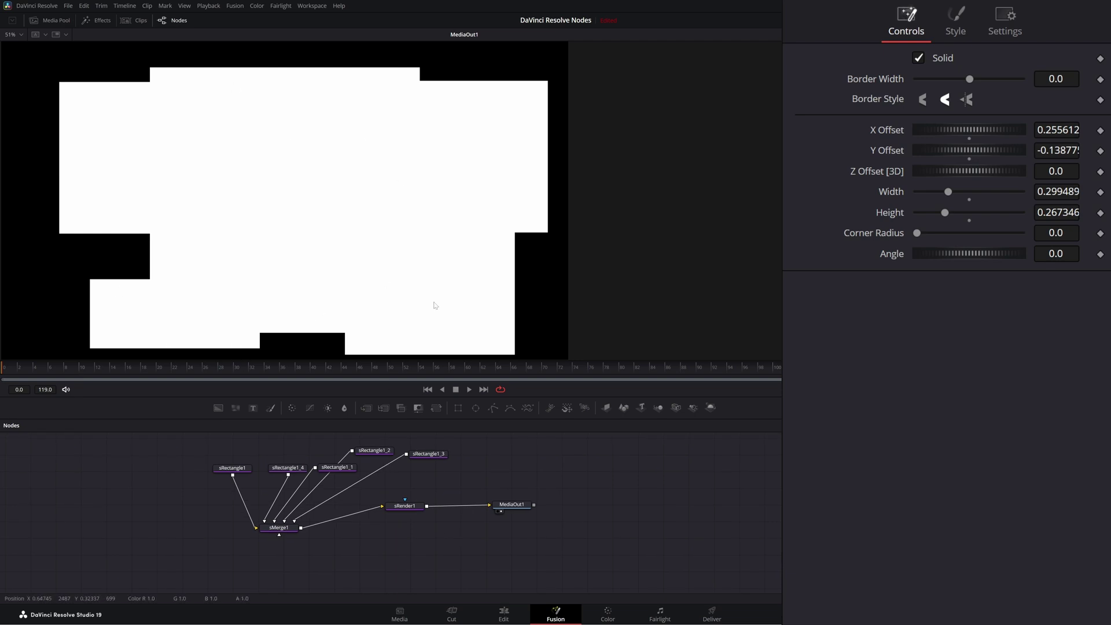
{"action": "left_click", "coordinate": [427, 454]}
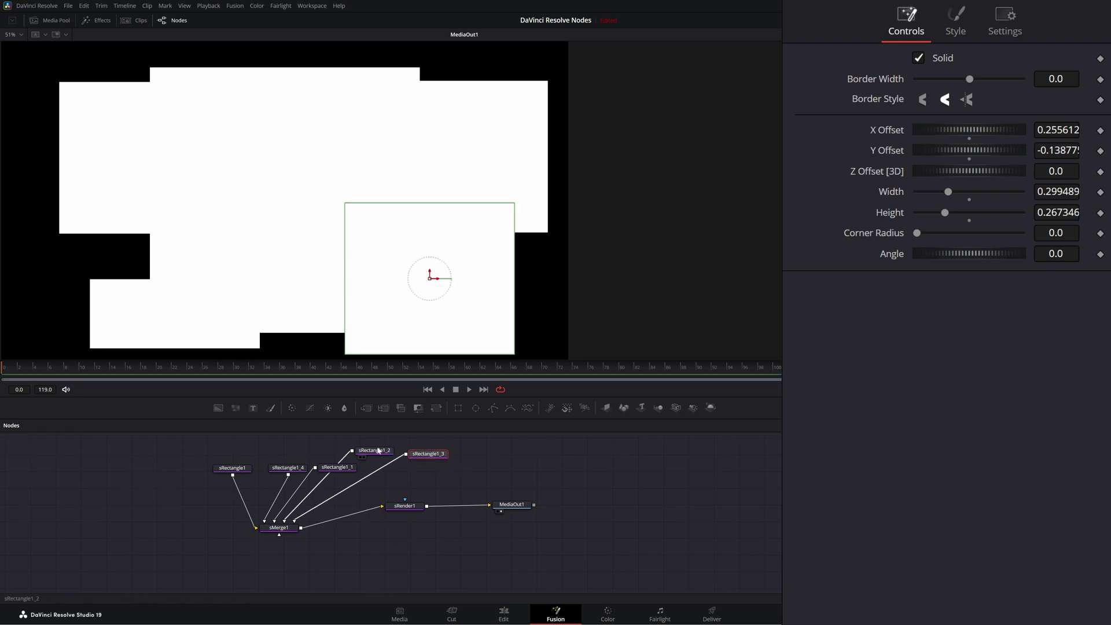
{"action": "left_click", "coordinate": [373, 451]}
{"action": "left_click", "coordinate": [337, 467]}
{"action": "left_click", "coordinate": [287, 468]}
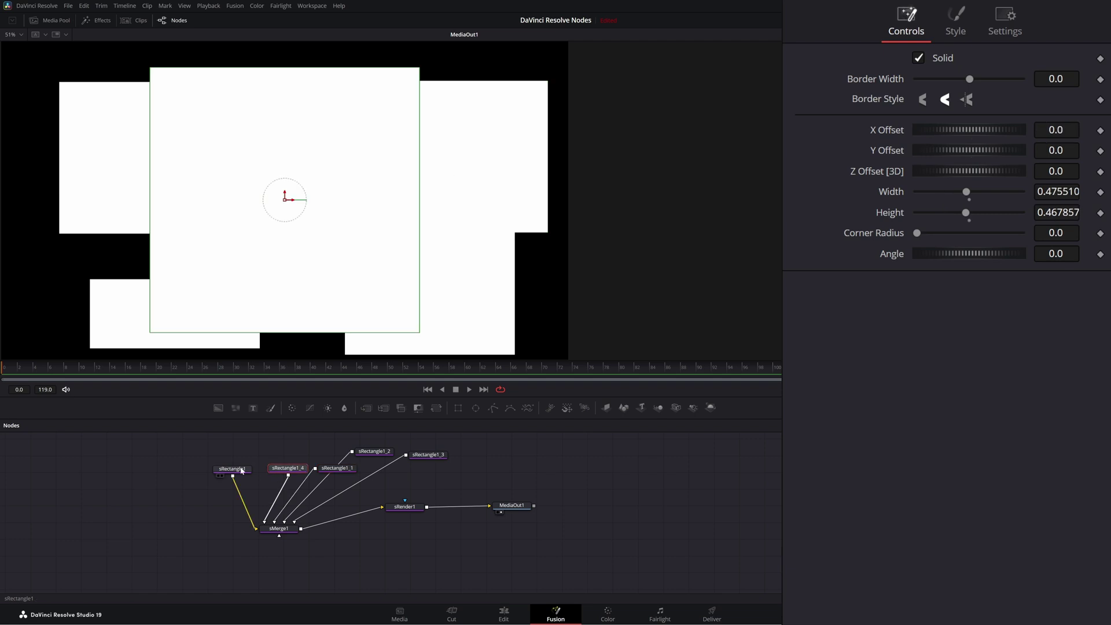
{"action": "left_click", "coordinate": [233, 470]}
{"action": "left_click", "coordinate": [405, 549]}
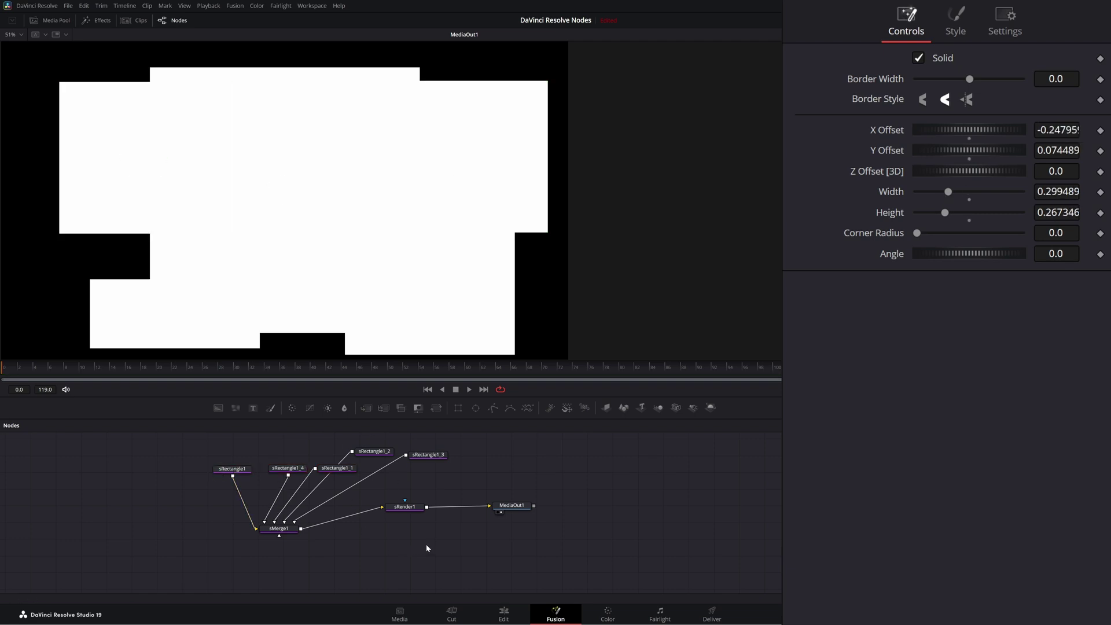
Insert an sOutline node with Thickness 0.01 between sMerge1 and sRender1
{"action": "key", "text": "shift+space"}
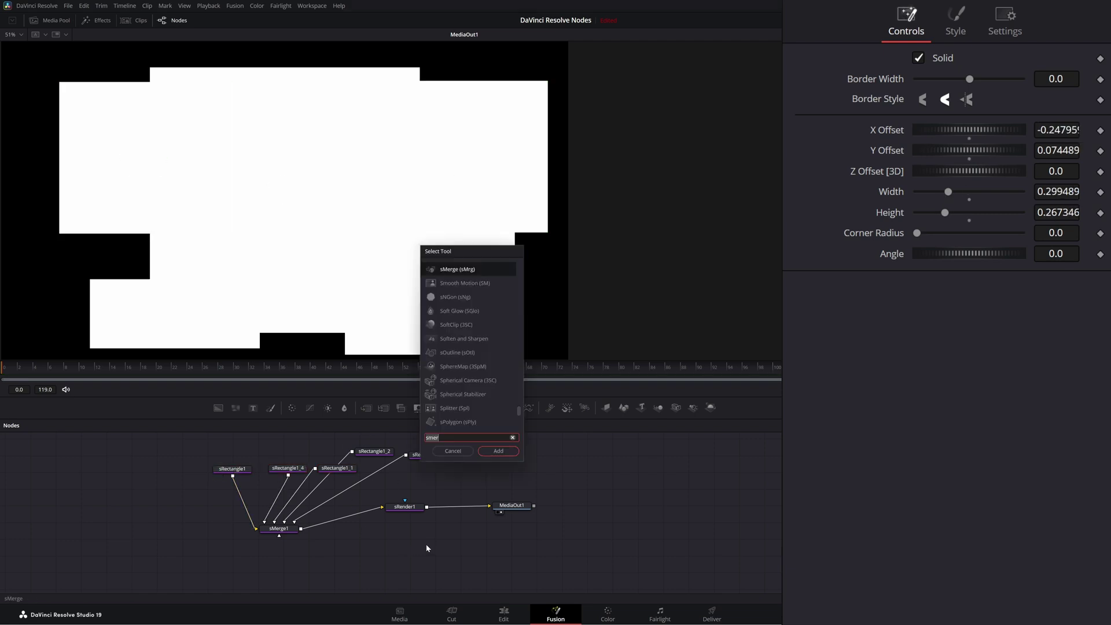
{"action": "type", "text": "soutline"}
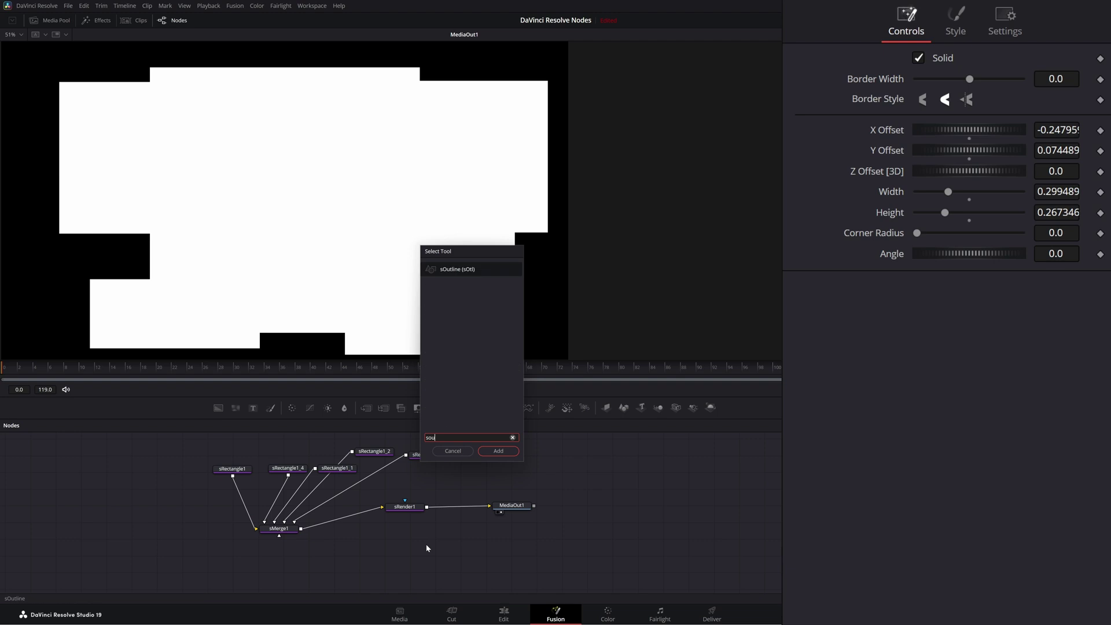
{"action": "key", "text": "Return"}
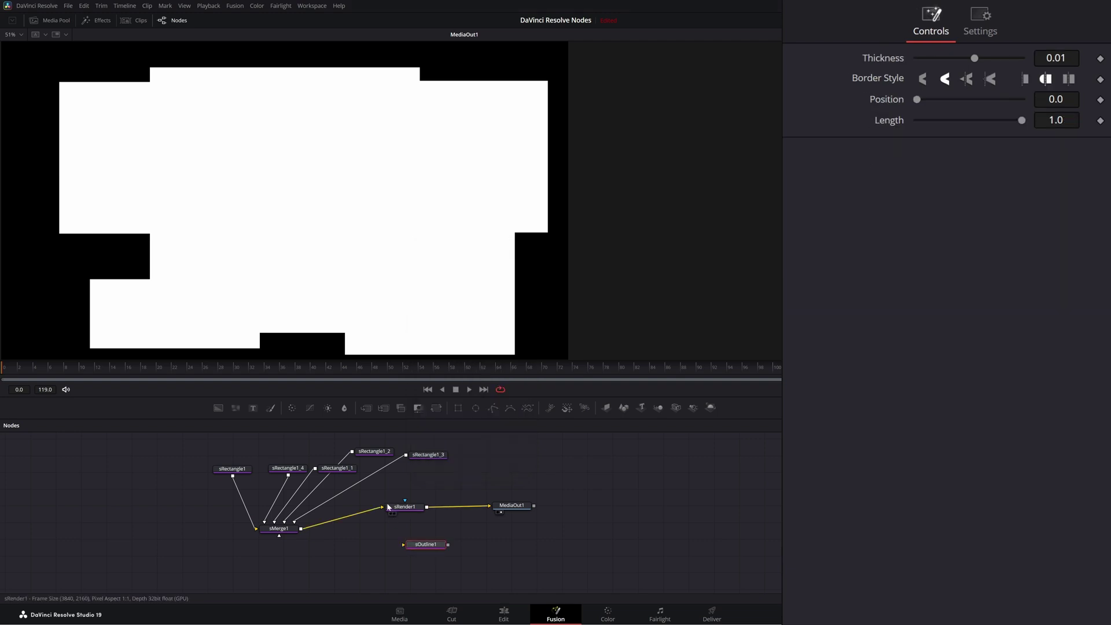
{"action": "mouse_move", "coordinate": [382, 506]}
{"action": "left_mouse_down"}
{"action": "mouse_move", "coordinate": [413, 548]}
{"action": "mouse_move", "coordinate": [325, 542]}
{"action": "mouse_move", "coordinate": [382, 507]}
{"action": "left_mouse_up"}
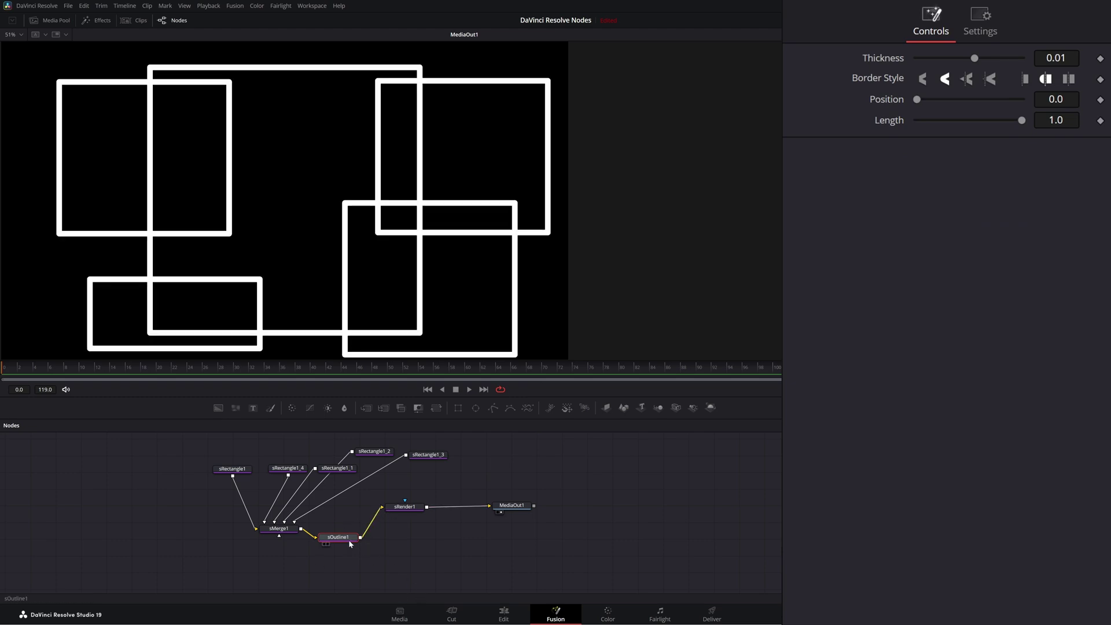
{"action": "left_click_drag", "start_coordinate": [350, 544], "coordinate": [351, 540]}
{"action": "scroll", "coordinate": [343, 270], "scroll_direction": "up", "scroll_amount": 2}
{"action": "scroll", "coordinate": [327, 261], "scroll_direction": "down", "scroll_amount": 2}
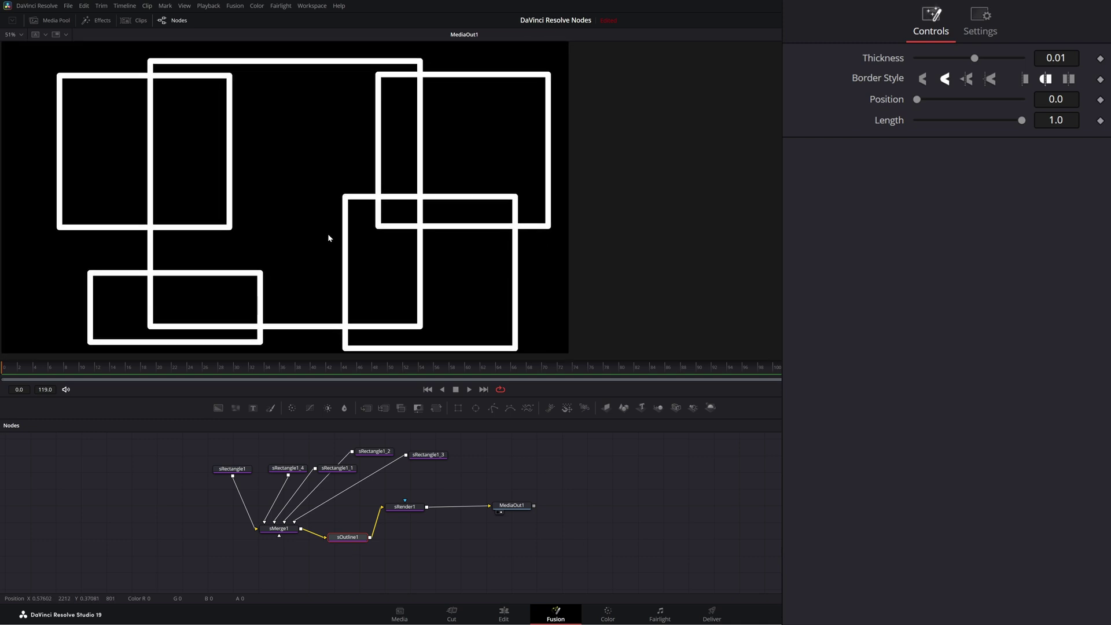
Raise the lower-right rectangle sRectangle1_3 slightly in the viewer
{"action": "left_click", "coordinate": [414, 280]}
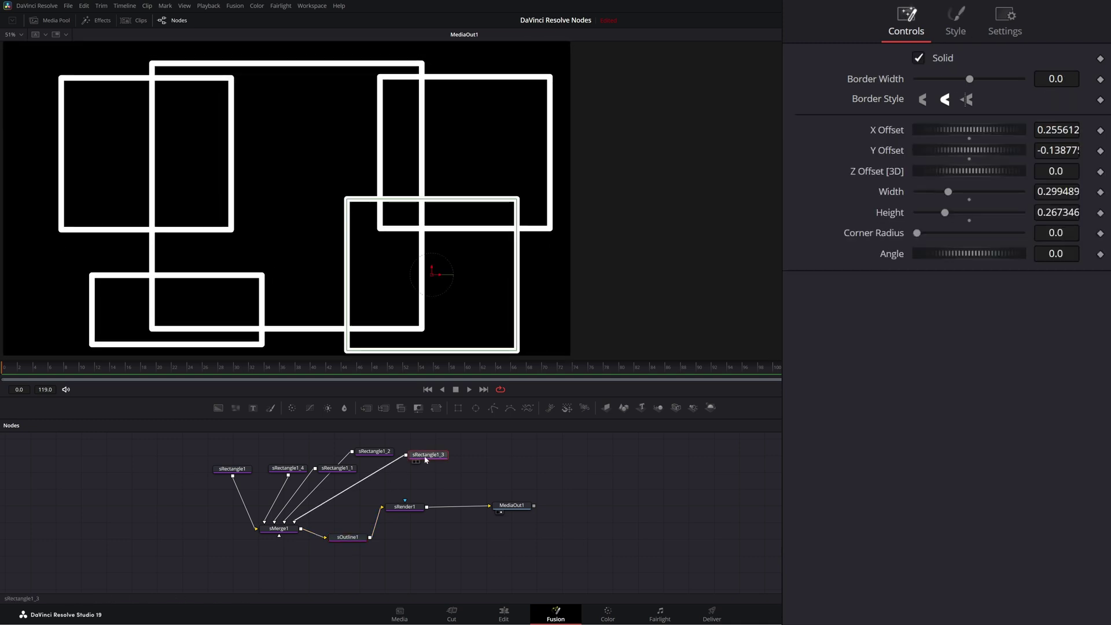
{"action": "left_click_drag", "start_coordinate": [431, 276], "coordinate": [432, 267]}
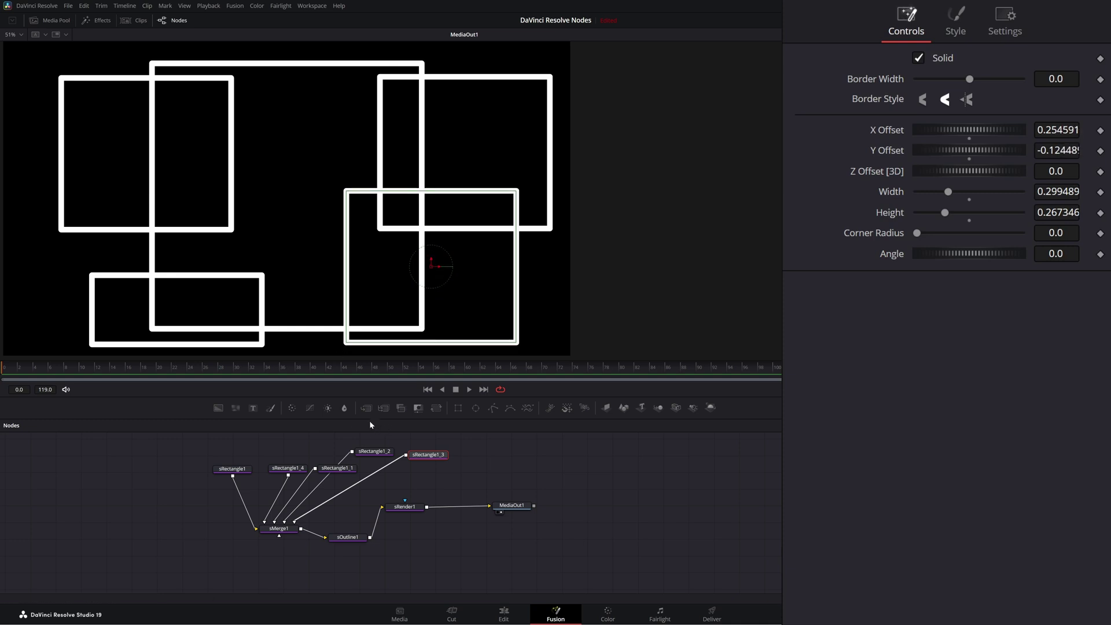
{"action": "left_click", "coordinate": [353, 538]}
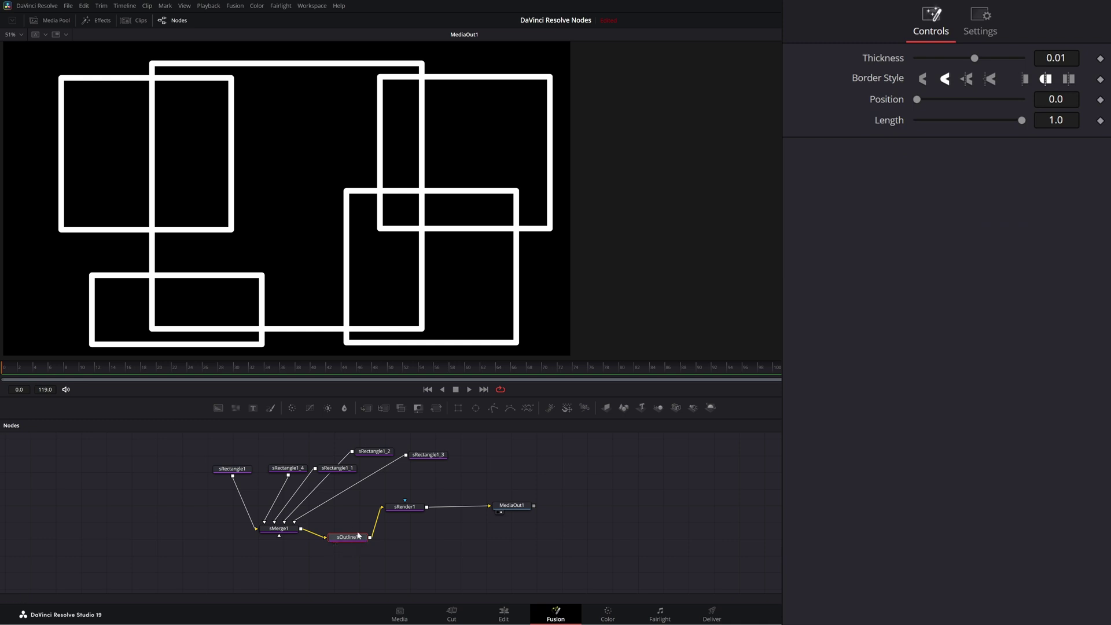
Set sOutline1 to Thickness 0.013, Position 0.276 and Length 0.819
{"action": "left_click_drag", "start_coordinate": [974, 56], "coordinate": [976, 57]}
{"action": "left_click_drag", "start_coordinate": [918, 99], "coordinate": [929, 100]}
{"action": "left_click_drag", "start_coordinate": [1022, 123], "coordinate": [1013, 120]}
{"action": "mouse_move", "coordinate": [926, 99]}
{"action": "left_mouse_down"}
{"action": "mouse_move", "coordinate": [992, 100]}
{"action": "mouse_move", "coordinate": [930, 99]}
{"action": "mouse_move", "coordinate": [984, 99]}
{"action": "mouse_move", "coordinate": [946, 100]}
{"action": "left_mouse_up"}
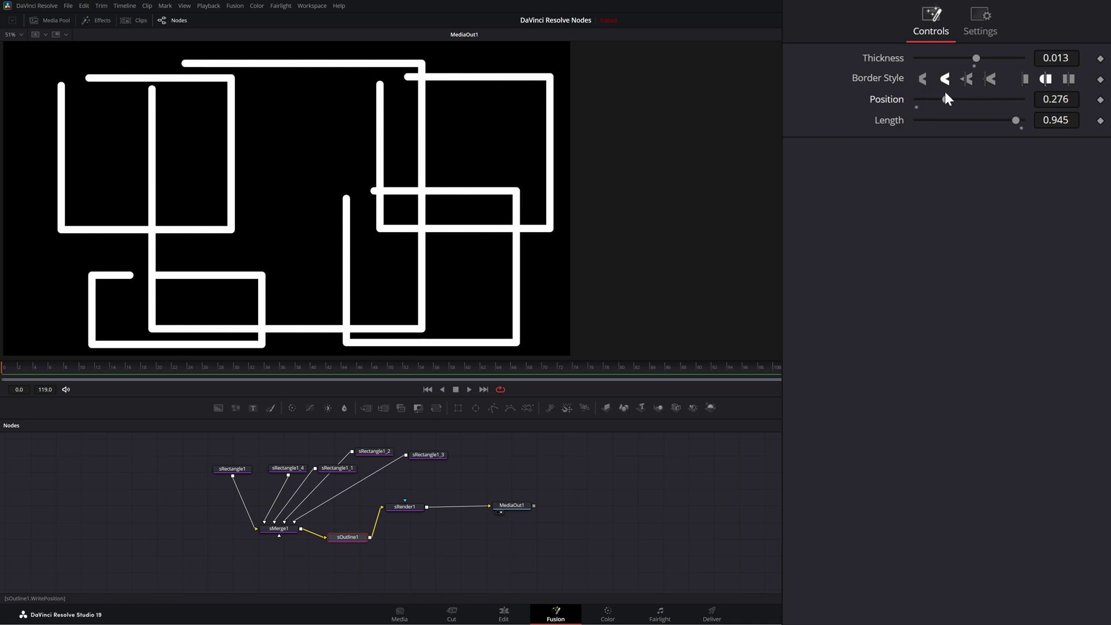
{"action": "left_click_drag", "start_coordinate": [999, 128], "coordinate": [1002, 121]}
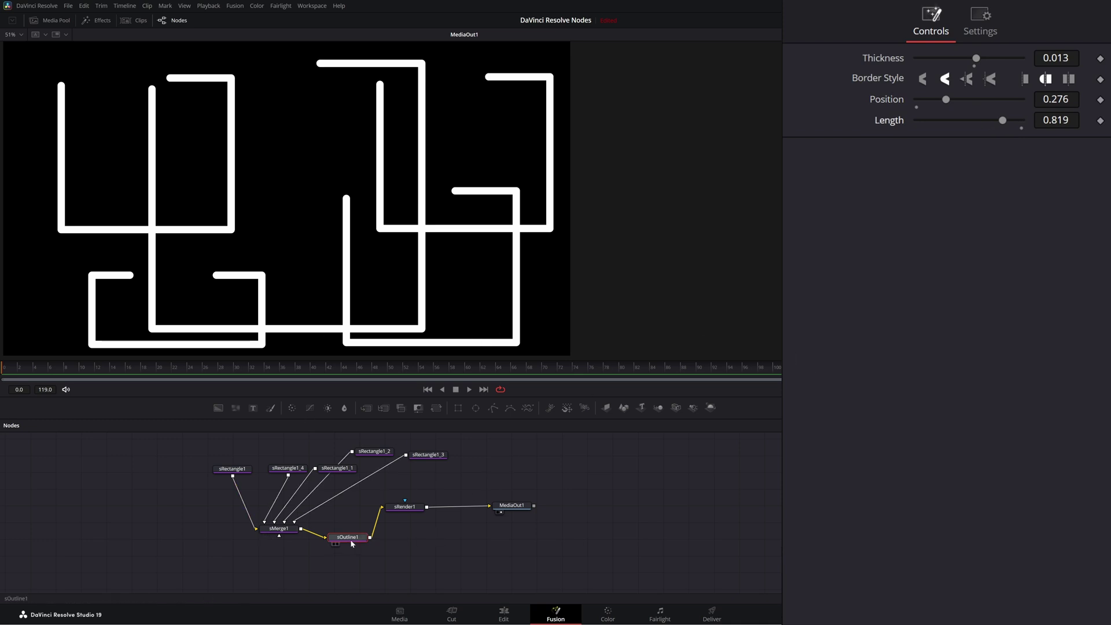
{"action": "left_click_drag", "start_coordinate": [351, 544], "coordinate": [359, 550]}
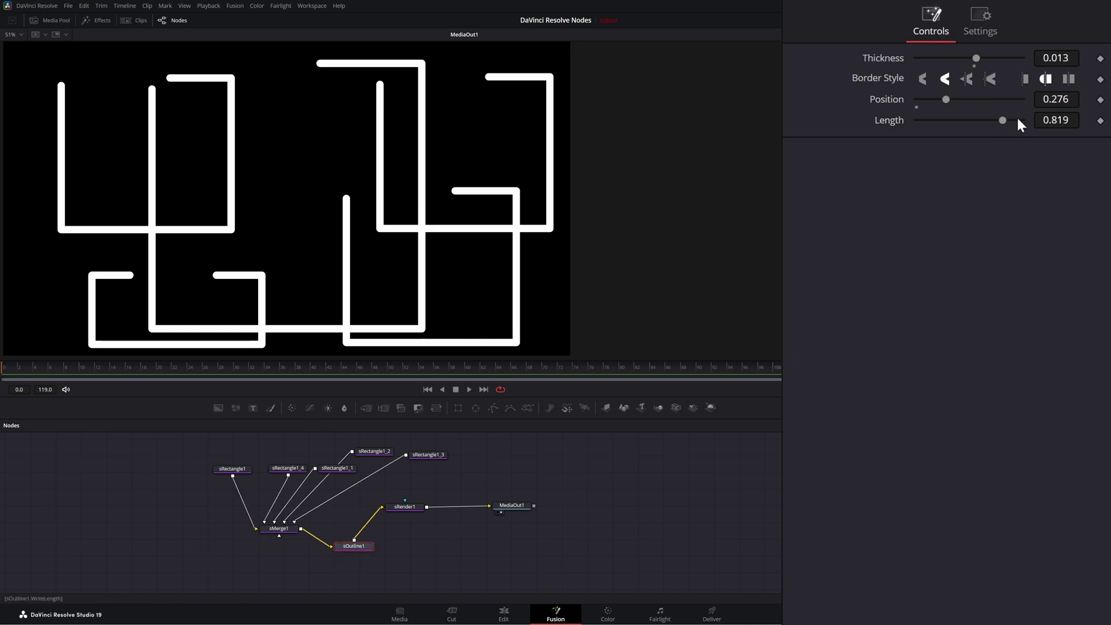
{"action": "left_click", "coordinate": [974, 32]}
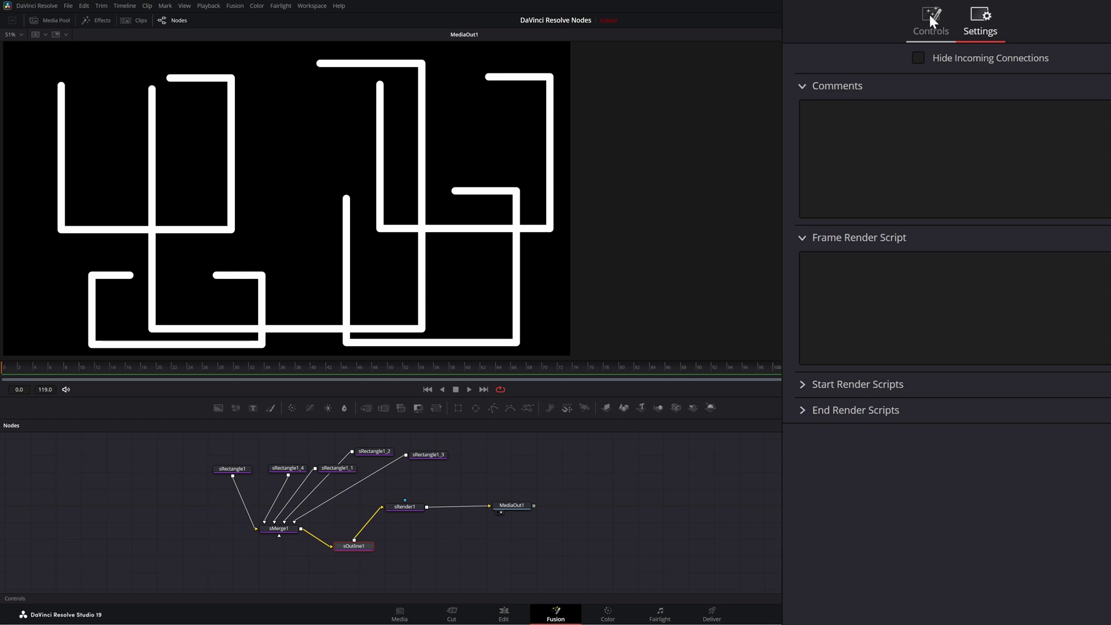
{"action": "left_click", "coordinate": [930, 20]}
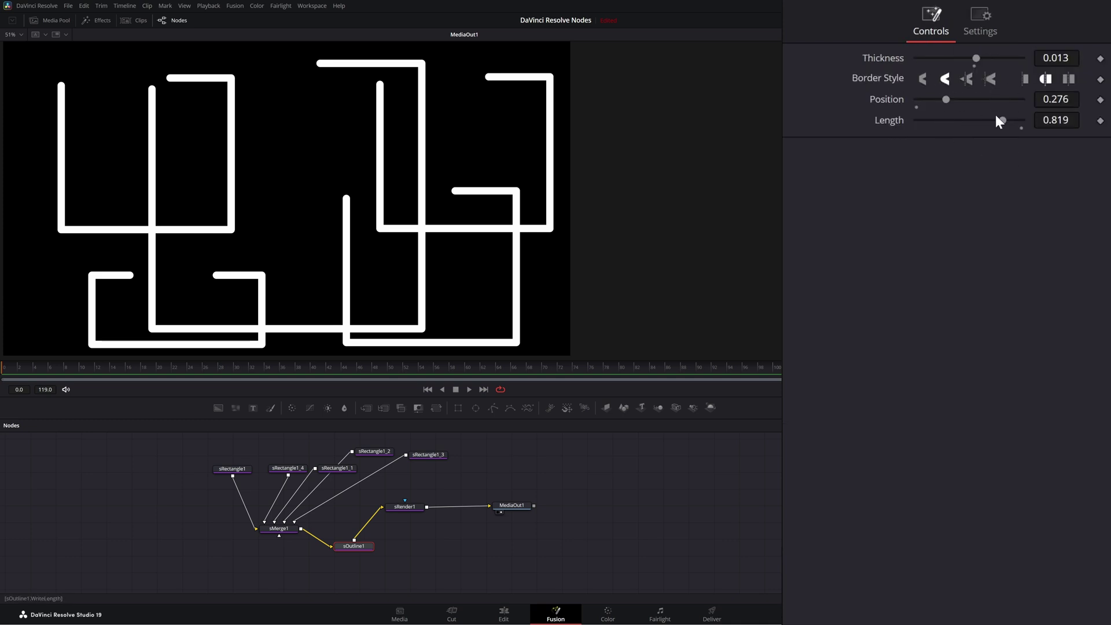
{"action": "left_click_drag", "start_coordinate": [352, 550], "coordinate": [374, 563]}
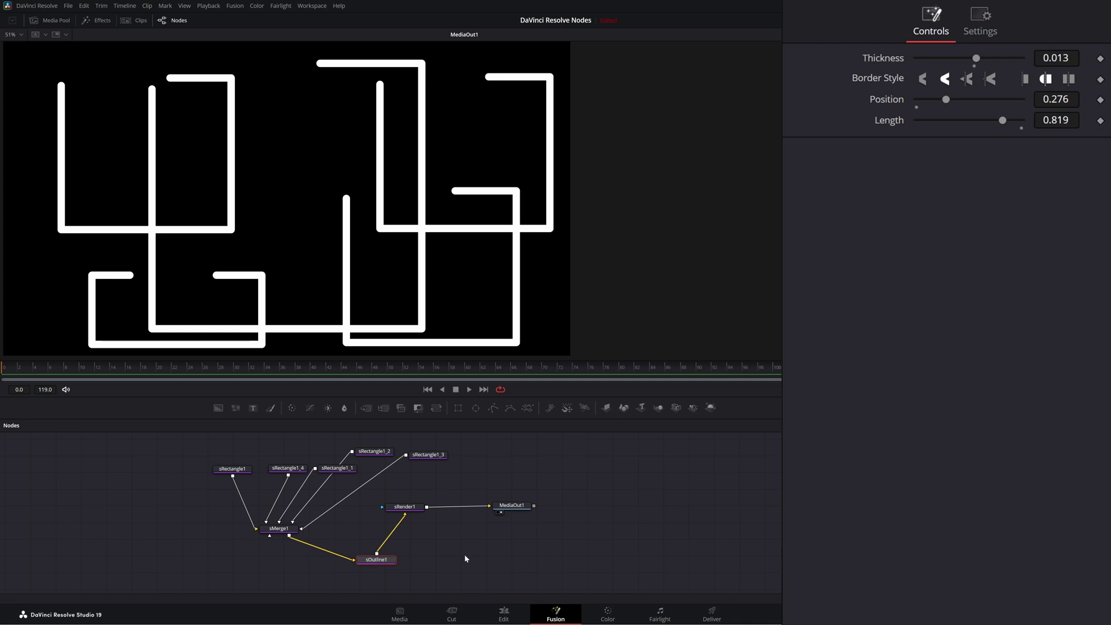
Add an sBoolean node below sMerge1 feeding sOutline1, and plug sRectangle1 into its input
{"action": "key", "text": "shift+space"}
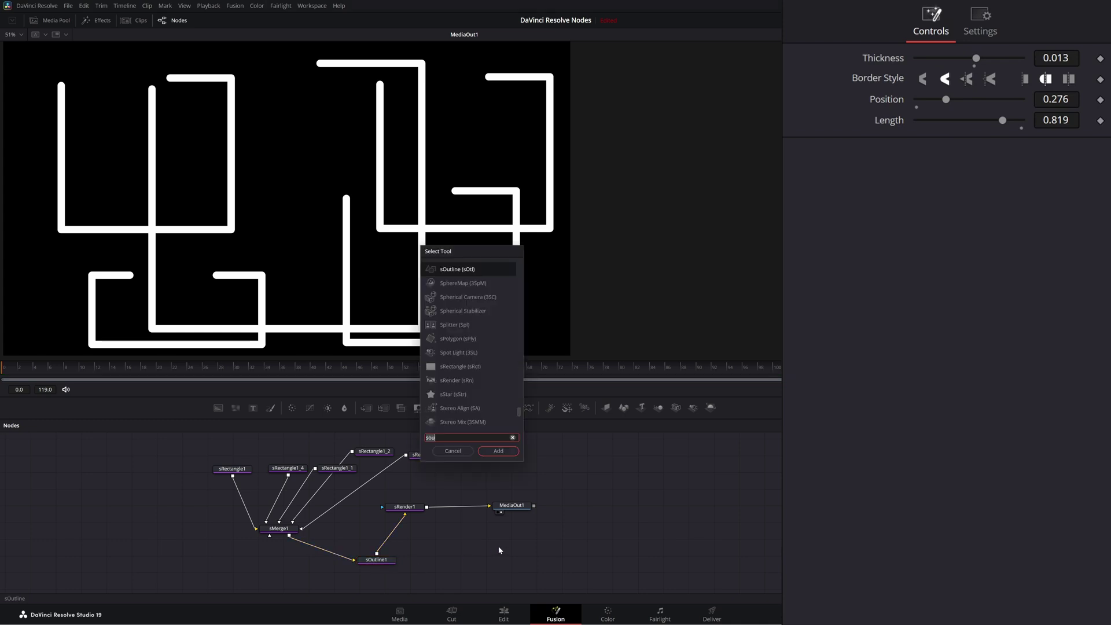
{"action": "type", "text": "sbo"}
{"action": "key", "text": "Return"}
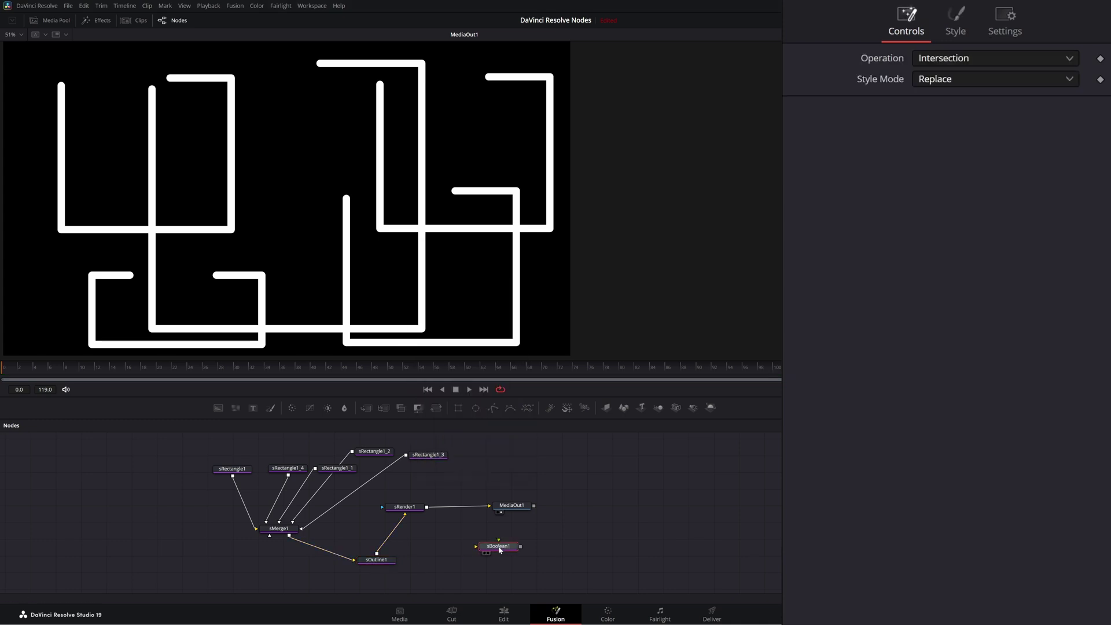
{"action": "left_click_drag", "start_coordinate": [500, 550], "coordinate": [368, 564]}
{"action": "left_click", "coordinate": [368, 564]}
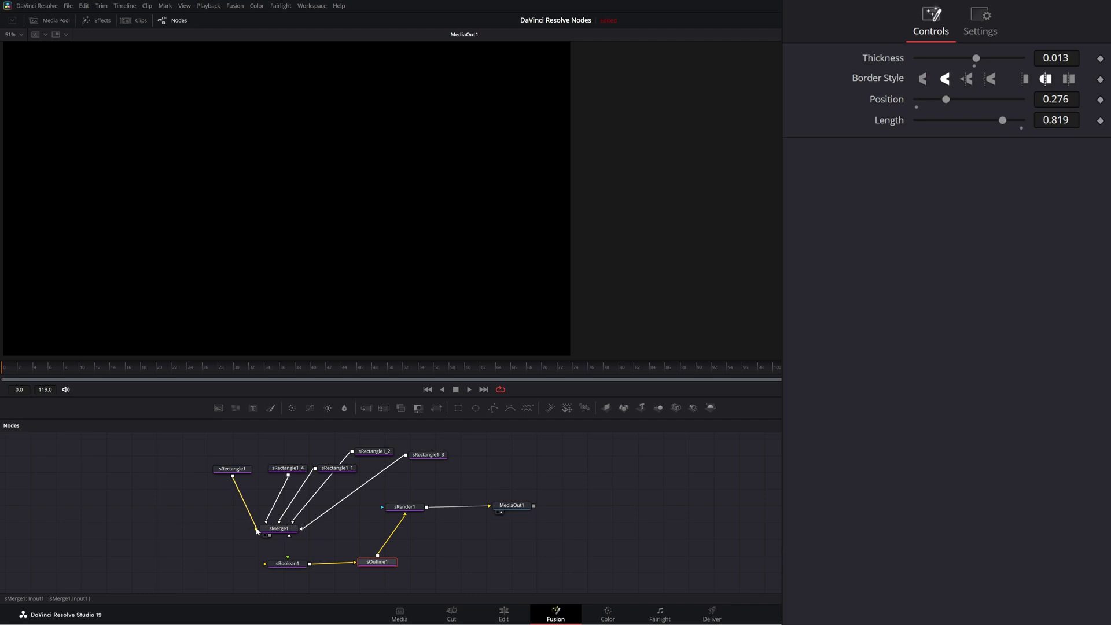
{"action": "left_click_drag", "start_coordinate": [258, 531], "coordinate": [262, 555]}
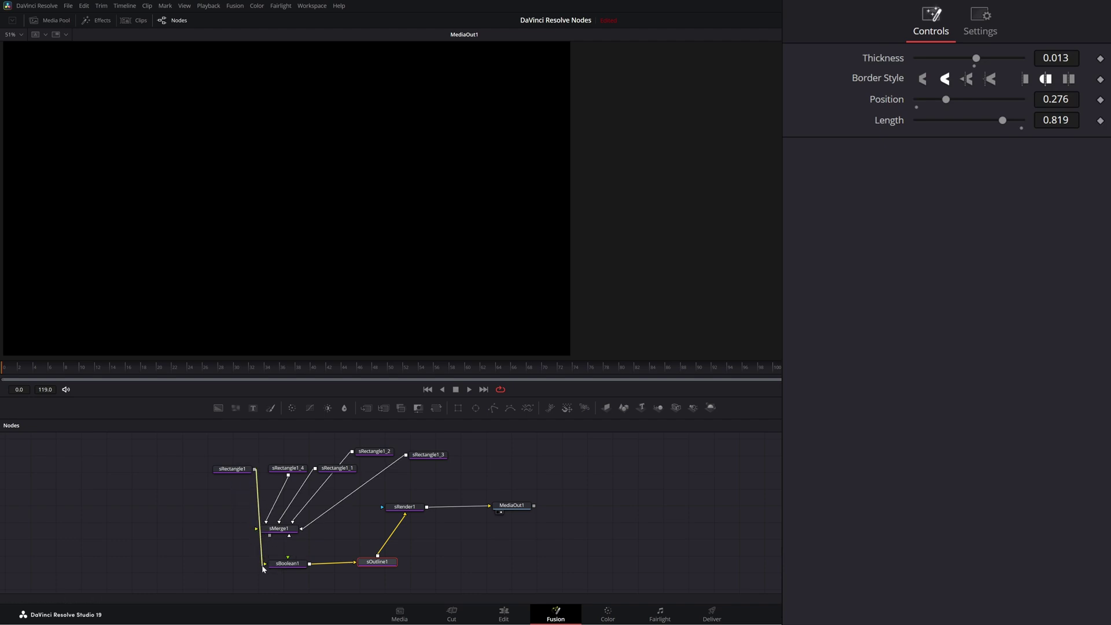
{"action": "left_click_drag", "start_coordinate": [263, 569], "coordinate": [288, 560]}
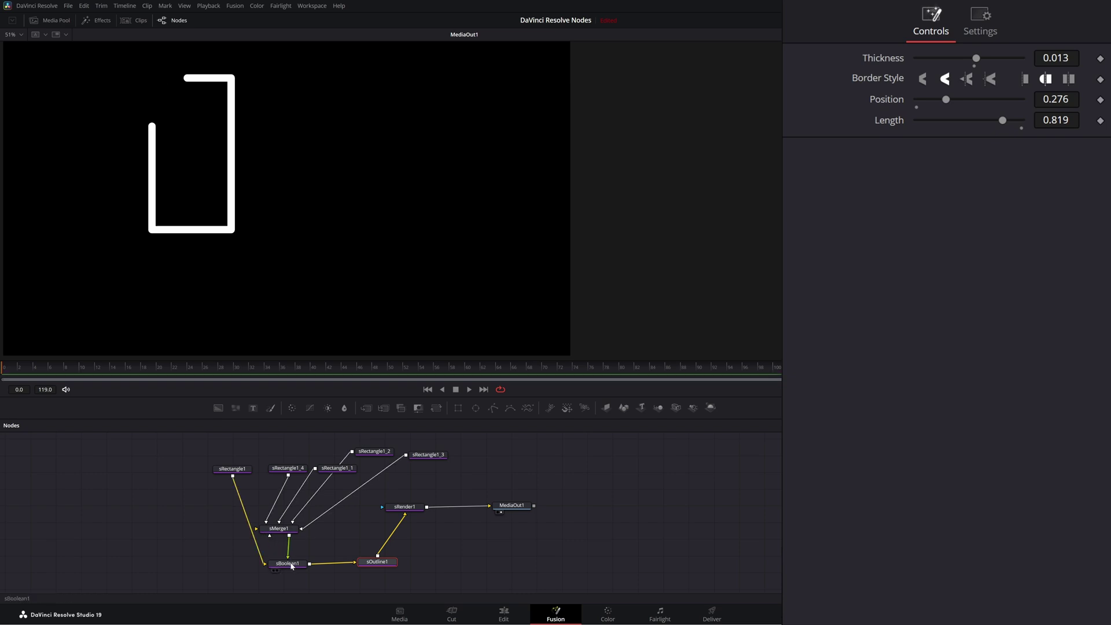
Set sBoolean1's Operation to Xor, after briefly trying Union
{"action": "left_click", "coordinate": [292, 566]}
{"action": "left_click", "coordinate": [944, 61]}
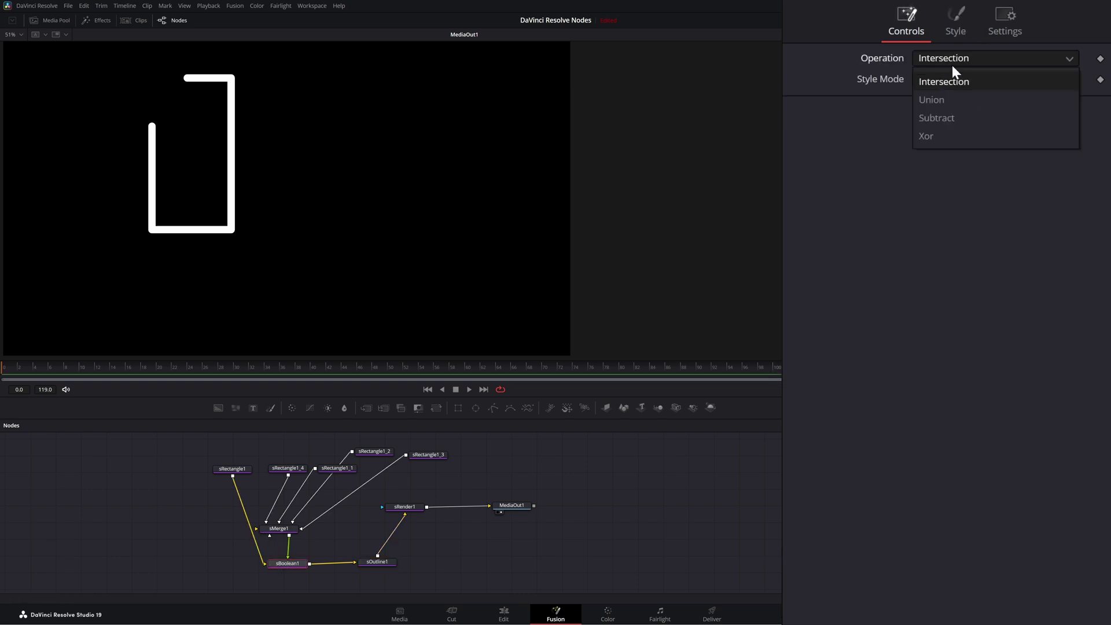
{"action": "left_click", "coordinate": [955, 98]}
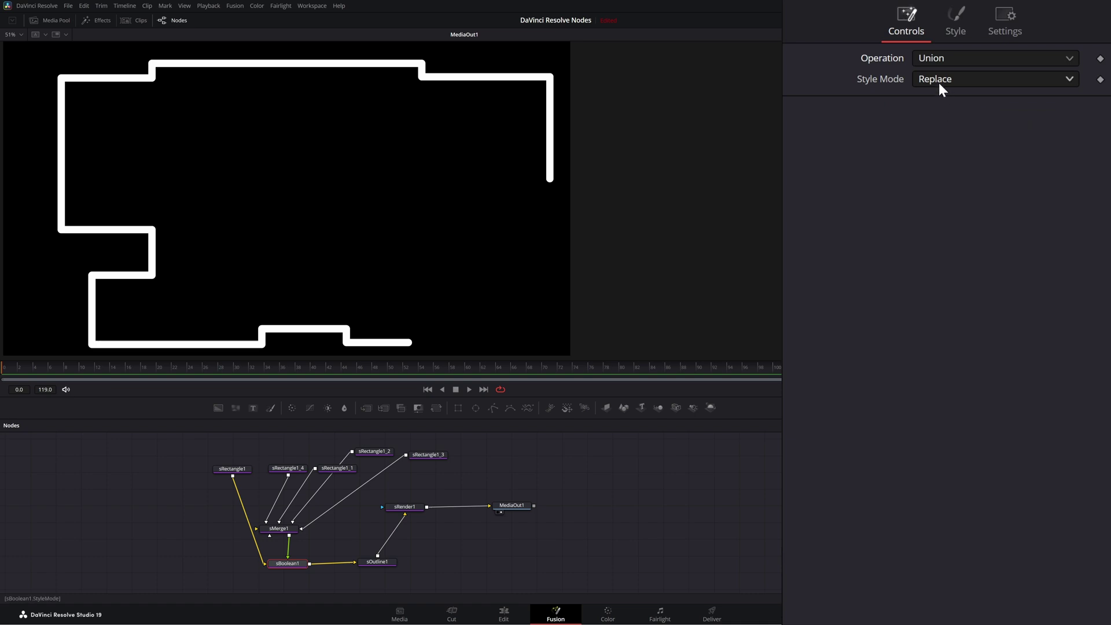
{"action": "left_click", "coordinate": [944, 58]}
{"action": "left_click", "coordinate": [947, 115]}
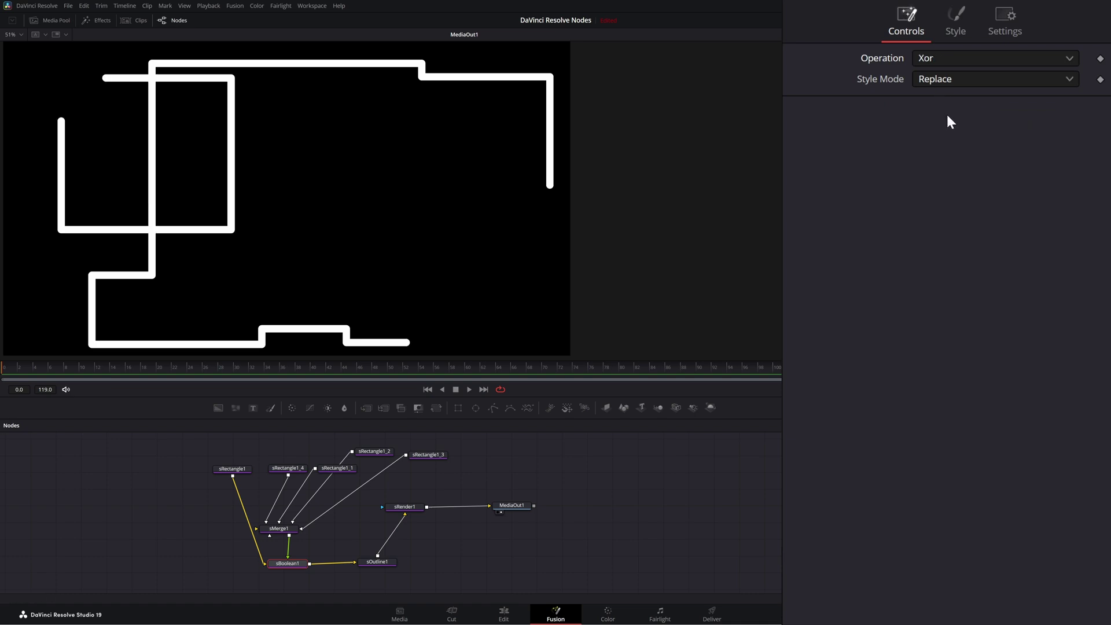
Set sBoolean1's style colour to magenta #f34bff (R 0.952941, G 0.294117, B 1.0)
{"action": "left_click", "coordinate": [956, 20]}
{"action": "left_click", "coordinate": [958, 59]}
{"action": "left_click", "coordinate": [565, 270]}
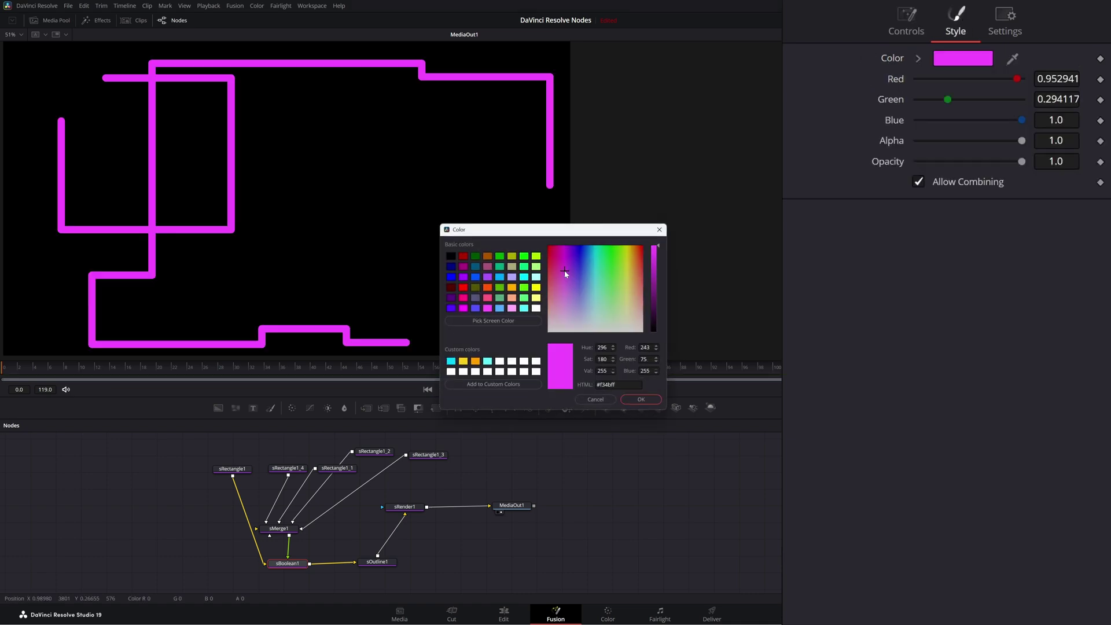
{"action": "left_click", "coordinate": [641, 399]}
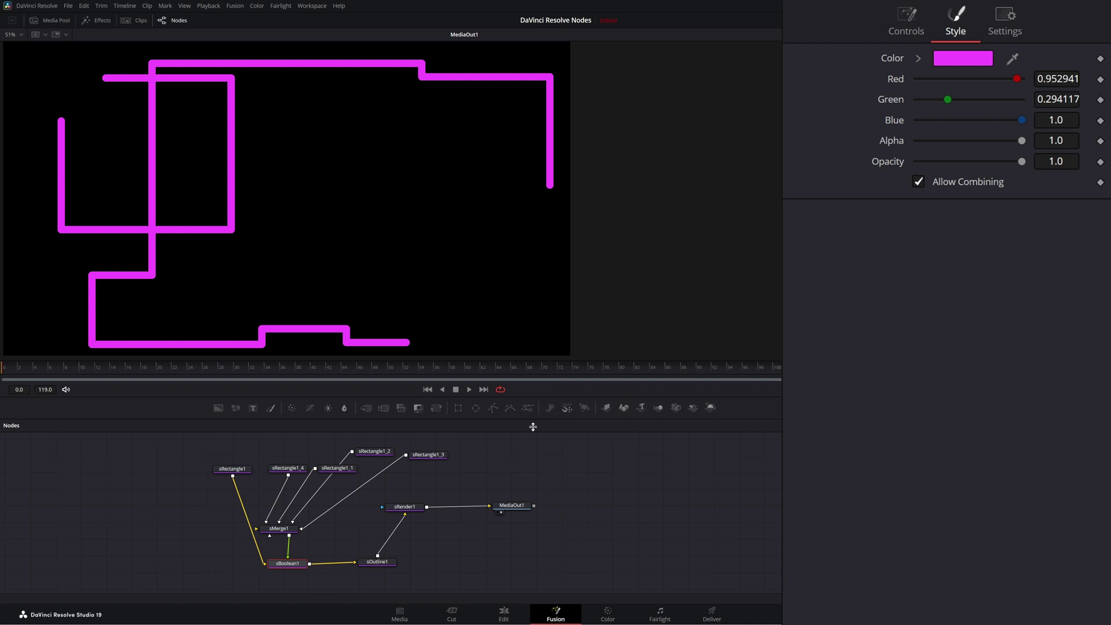
{"action": "left_click", "coordinate": [379, 565]}
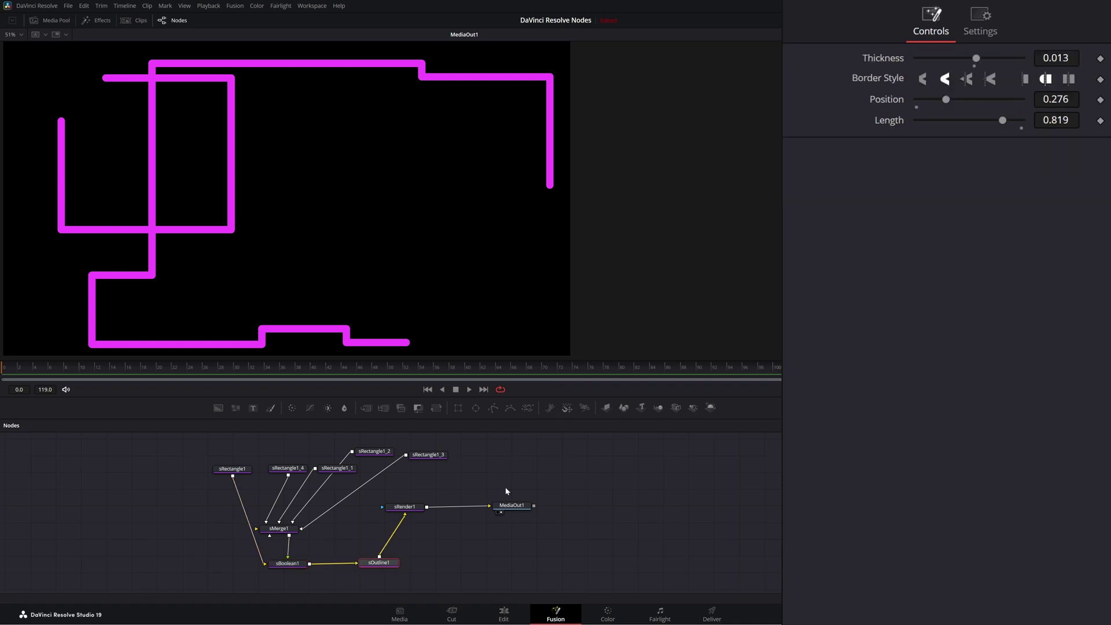
Set sOutline1 Length to 0.591, wire sRectangle1 into sMerge1 and sRectangle1_4 toward sBoolean1
{"action": "left_click_drag", "start_coordinate": [999, 119], "coordinate": [986, 146]}
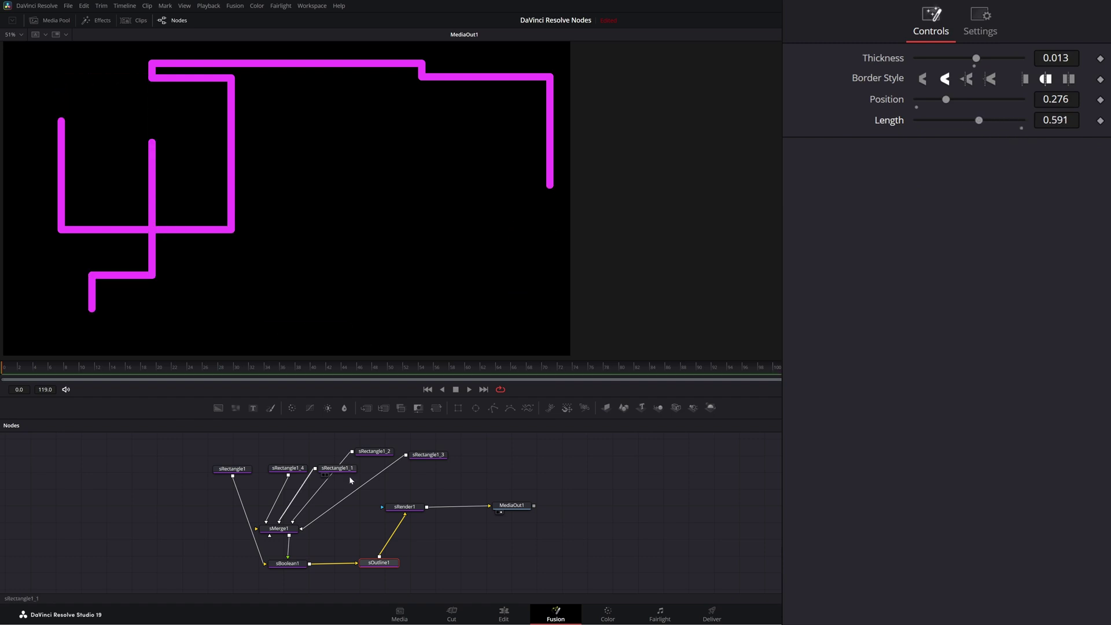
{"action": "left_click", "coordinate": [371, 452]}
{"action": "left_click", "coordinate": [334, 470]}
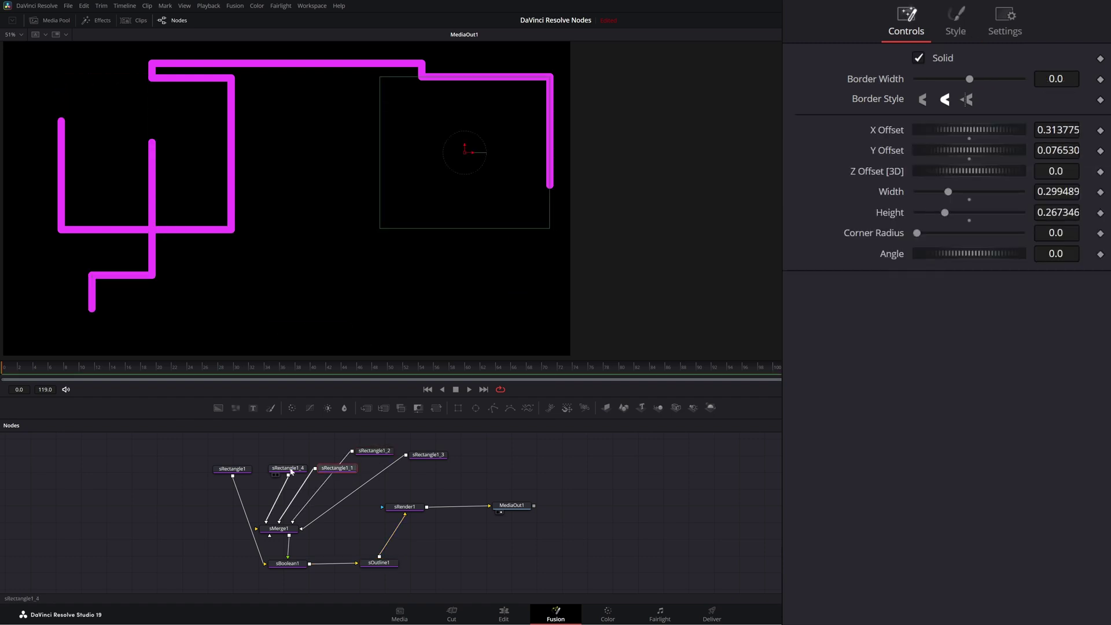
{"action": "left_click", "coordinate": [291, 470]}
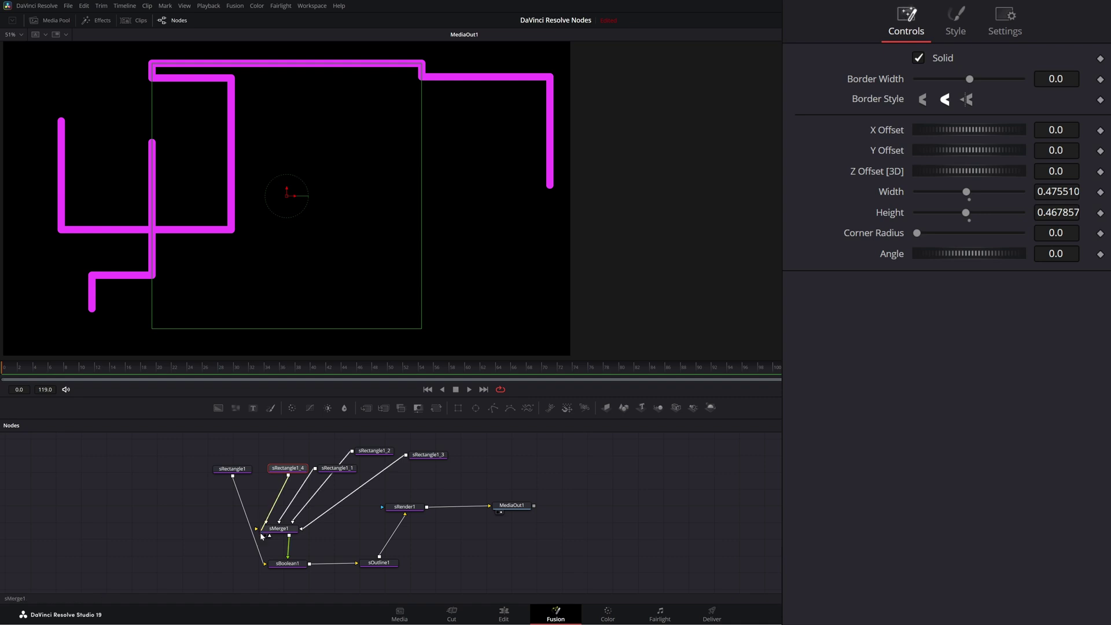
{"action": "left_click_drag", "start_coordinate": [266, 521], "coordinate": [266, 567]}
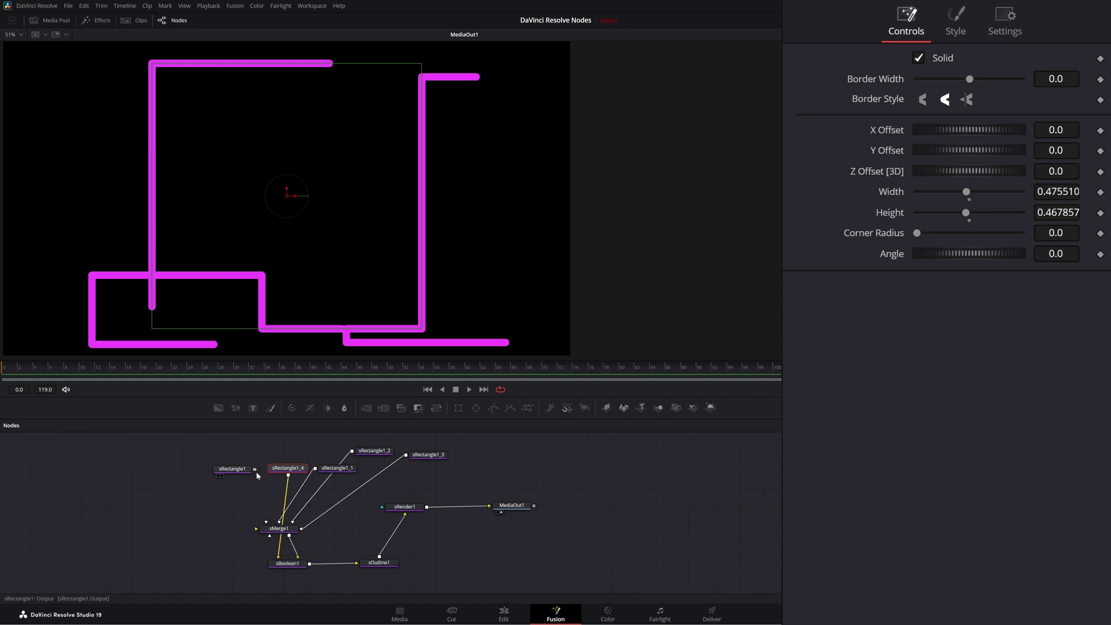
{"action": "left_click_drag", "start_coordinate": [255, 470], "coordinate": [258, 532]}
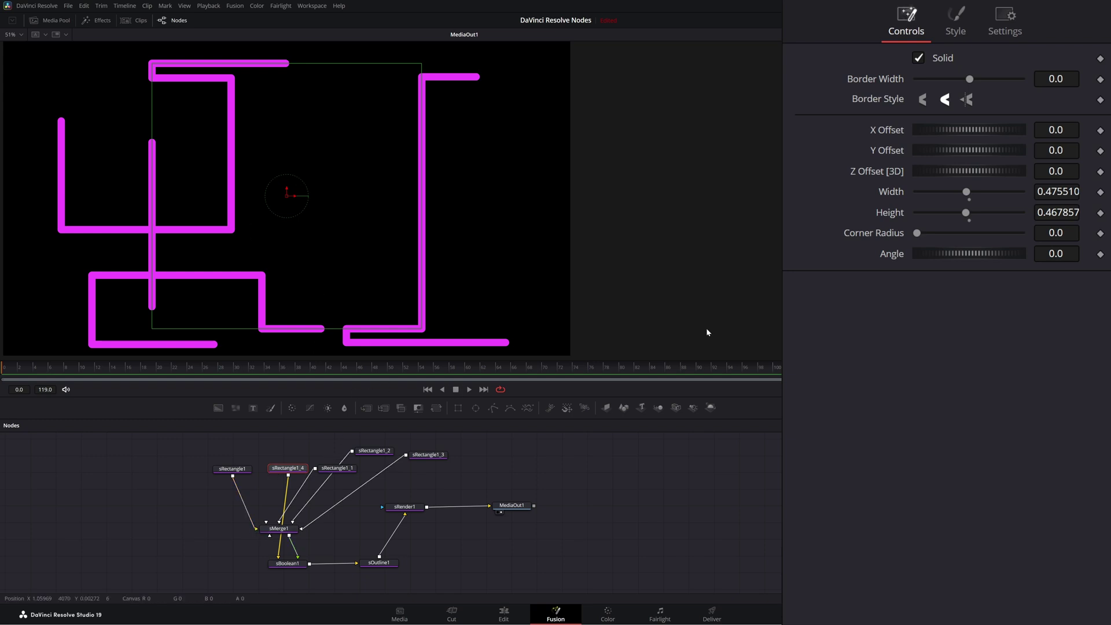
Move sRectangle1_4 to feed sBoolean1 and cut sOutline1 Length to 0.031 for short dashes
{"action": "left_click", "coordinate": [383, 564]}
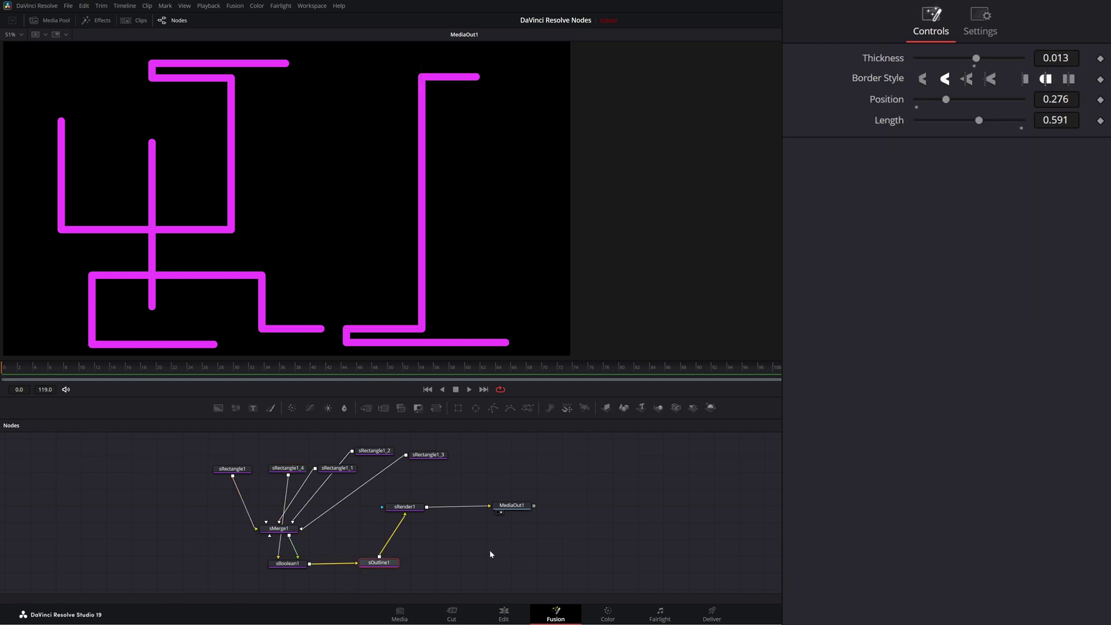
{"action": "left_click_drag", "start_coordinate": [378, 564], "coordinate": [390, 565]}
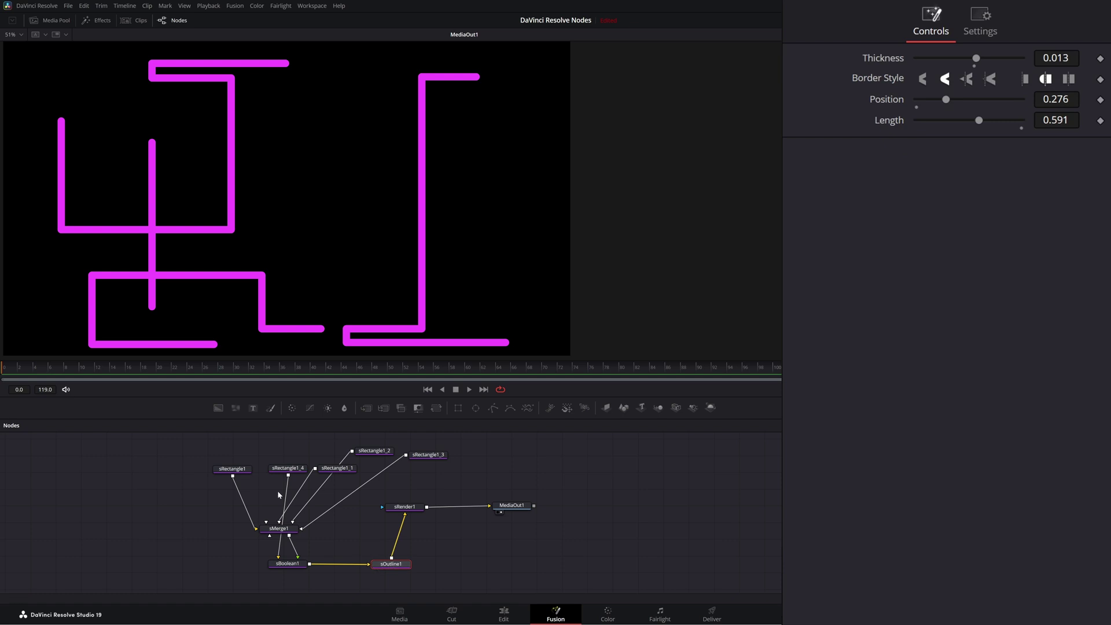
{"action": "left_click_drag", "start_coordinate": [289, 469], "coordinate": [194, 561]}
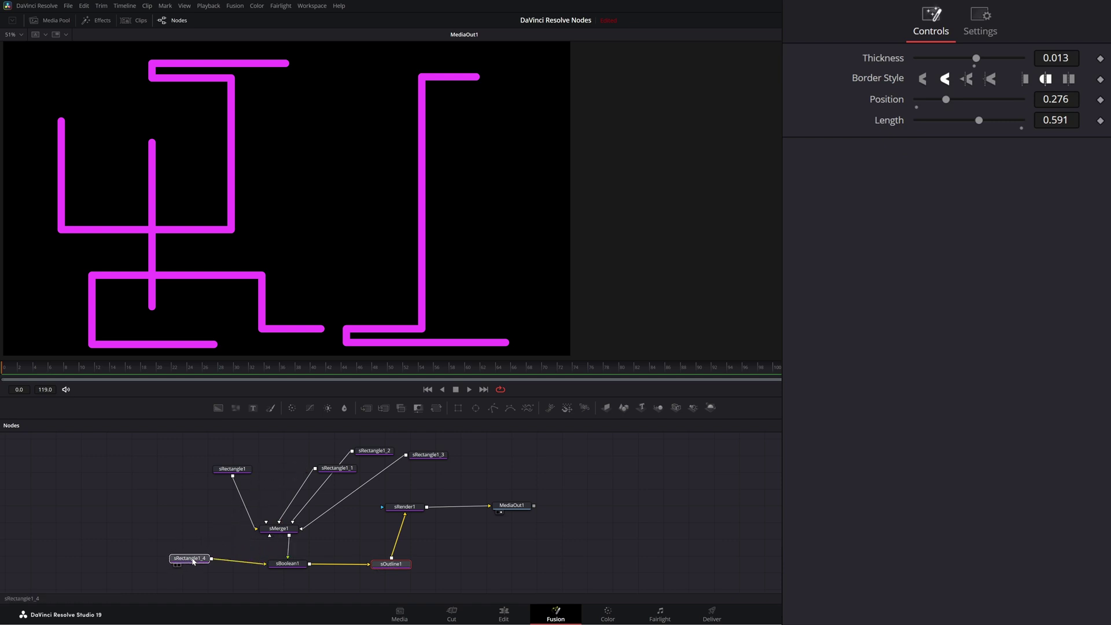
{"action": "left_click", "coordinate": [568, 481]}
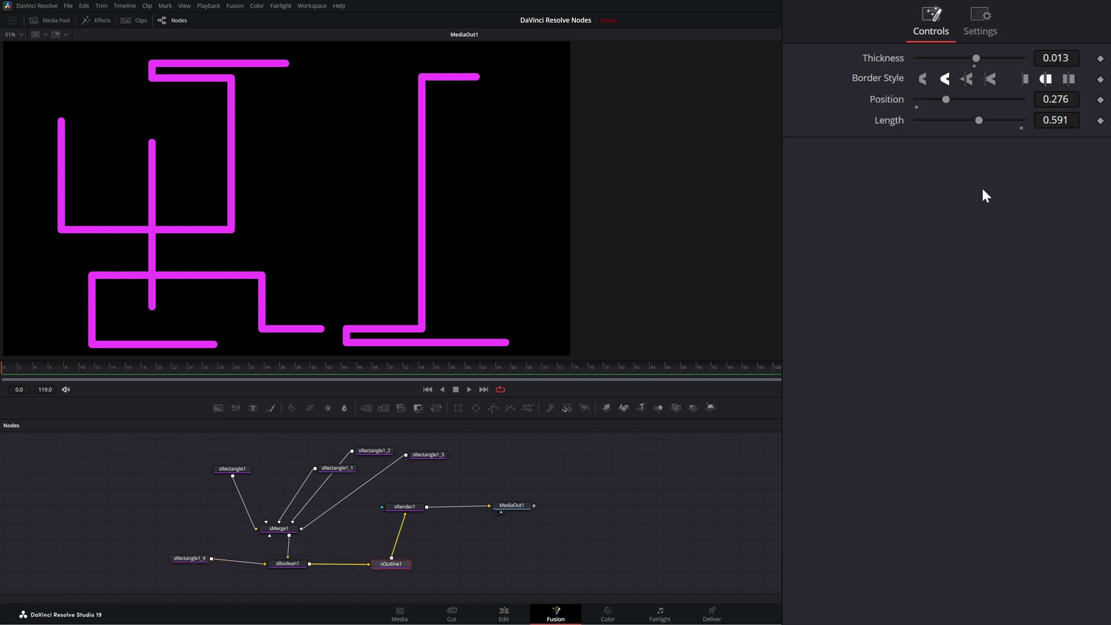
{"action": "left_click_drag", "start_coordinate": [978, 120], "coordinate": [918, 116]}
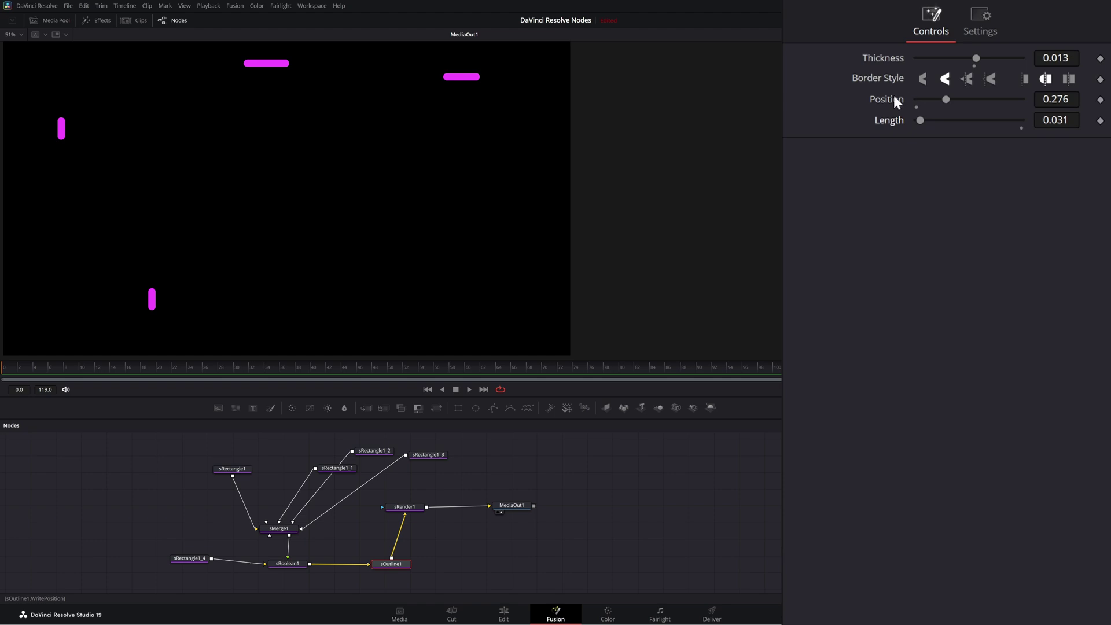
Keyframe sOutline1 Position from 0 to 5, play it back, and raise Length to 0.173
{"action": "double_click", "coordinate": [898, 100]}
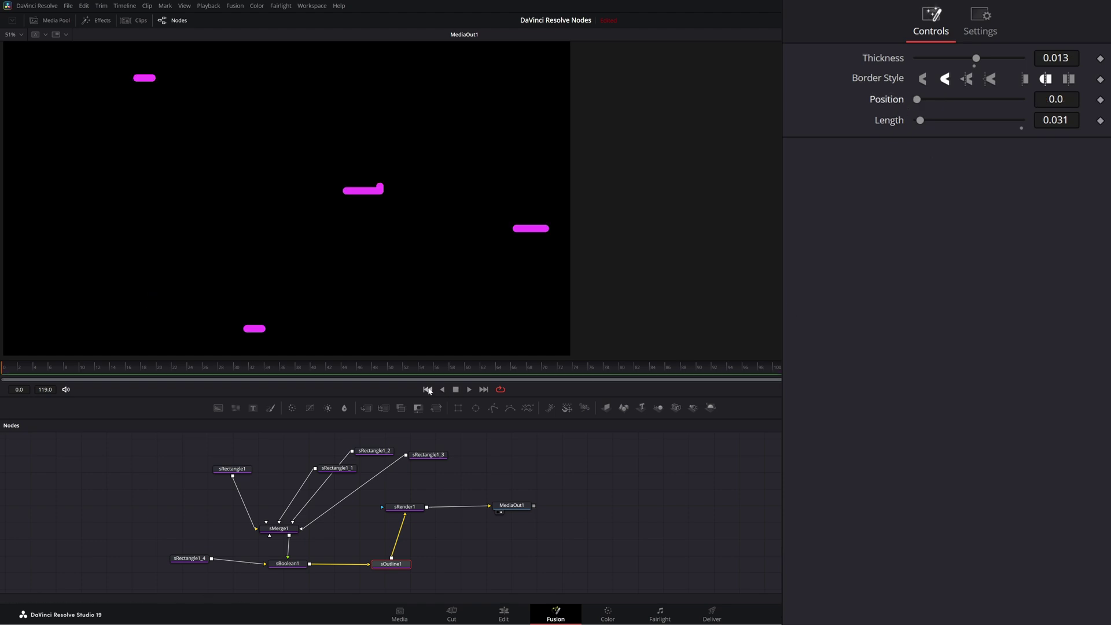
{"action": "left_click", "coordinate": [1100, 99]}
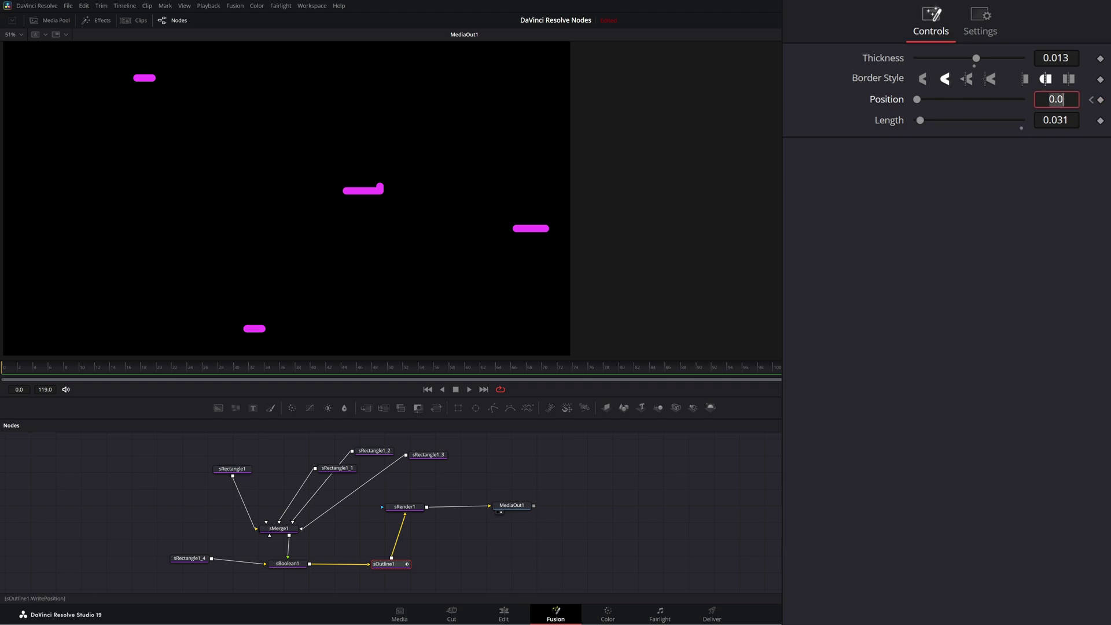
{"action": "key", "text": "Tab"}
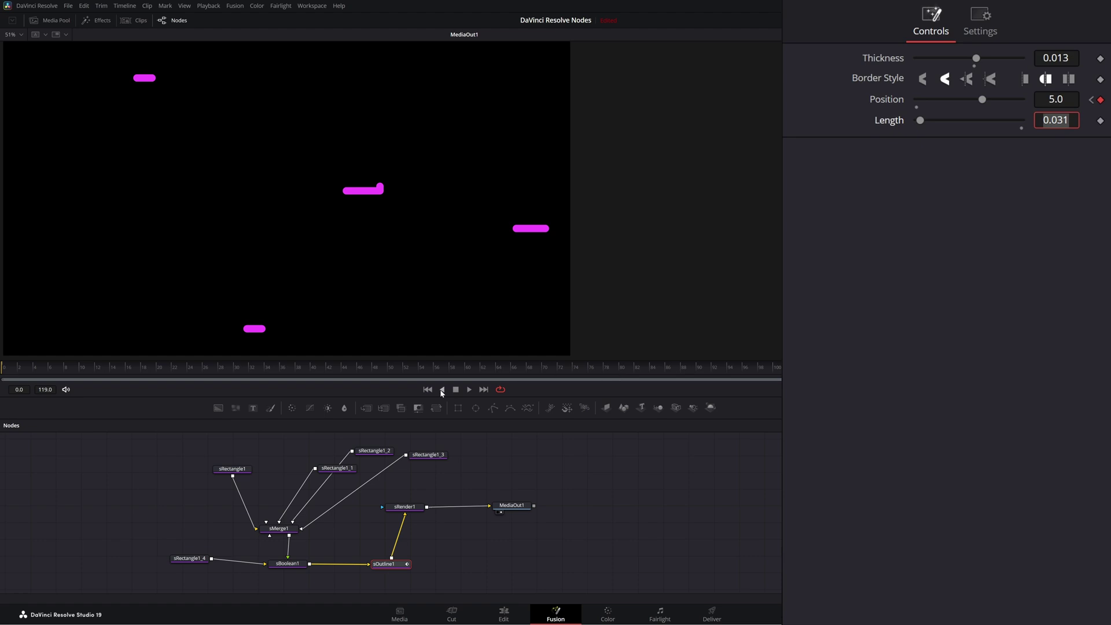
{"action": "left_click", "coordinate": [470, 391]}
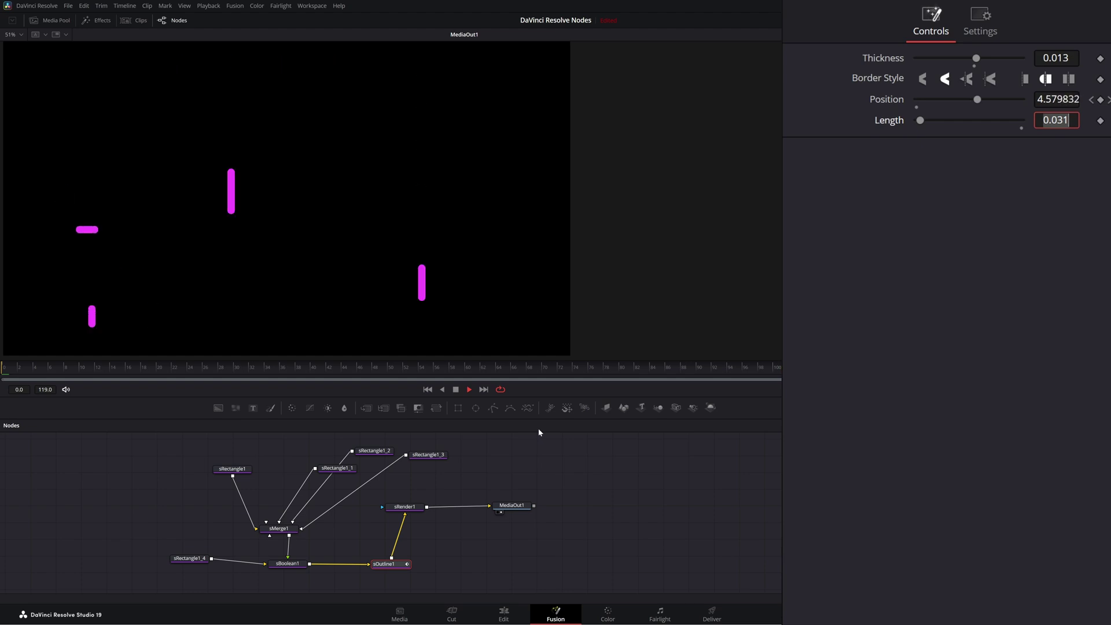
{"action": "left_click_drag", "start_coordinate": [921, 122], "coordinate": [935, 121]}
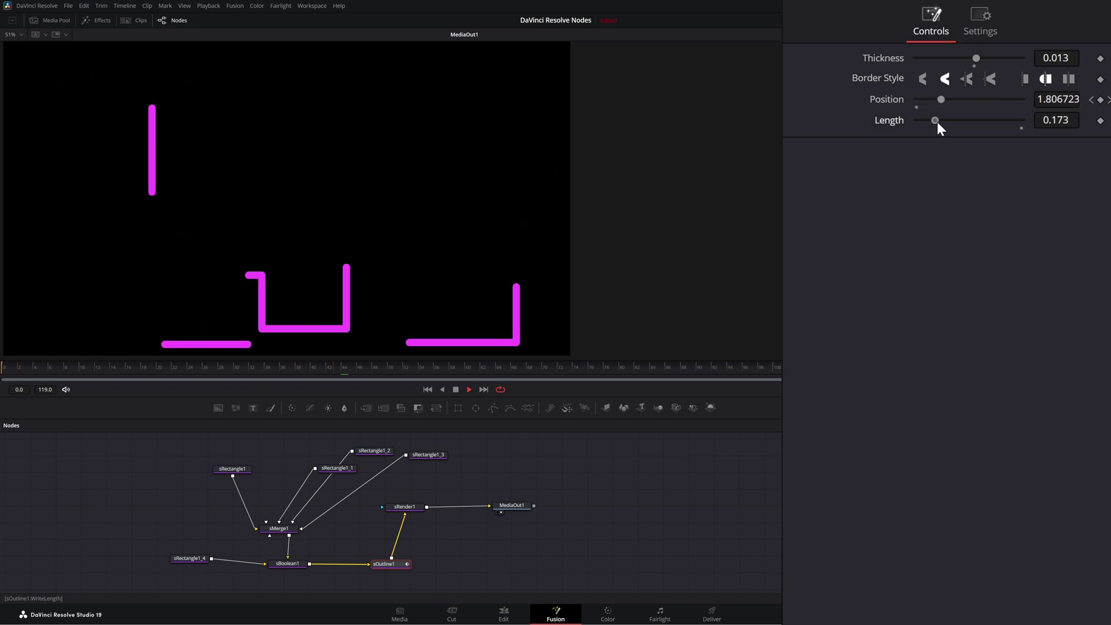
Enable Motion Blur on sRender1 at Quality 3, then reselect sOutline1
{"action": "left_click", "coordinate": [405, 506]}
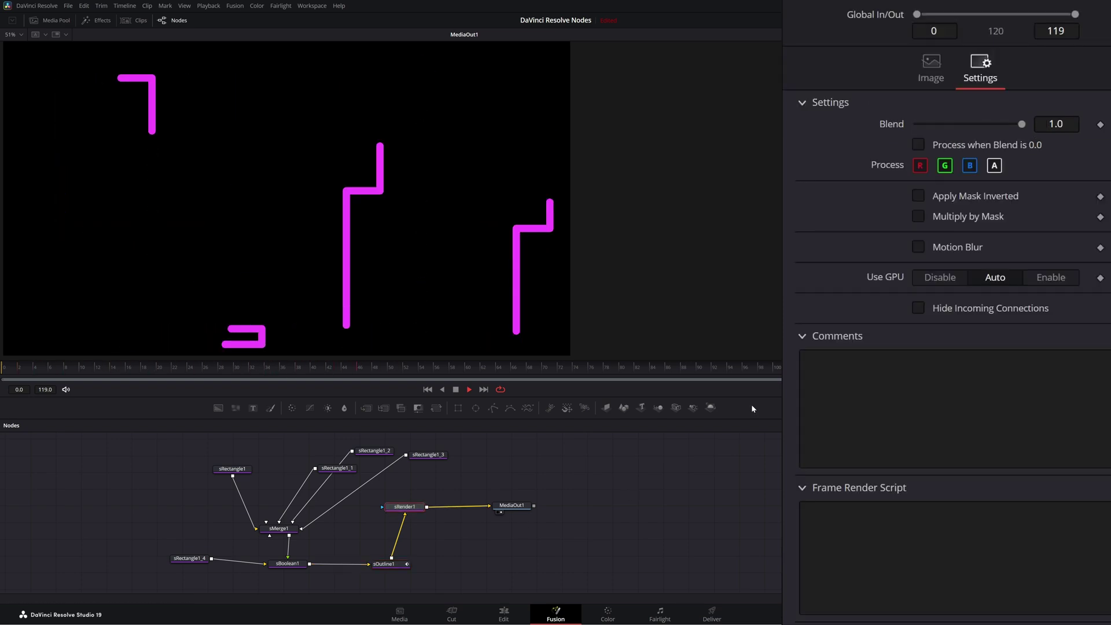
{"action": "left_click", "coordinate": [918, 245]}
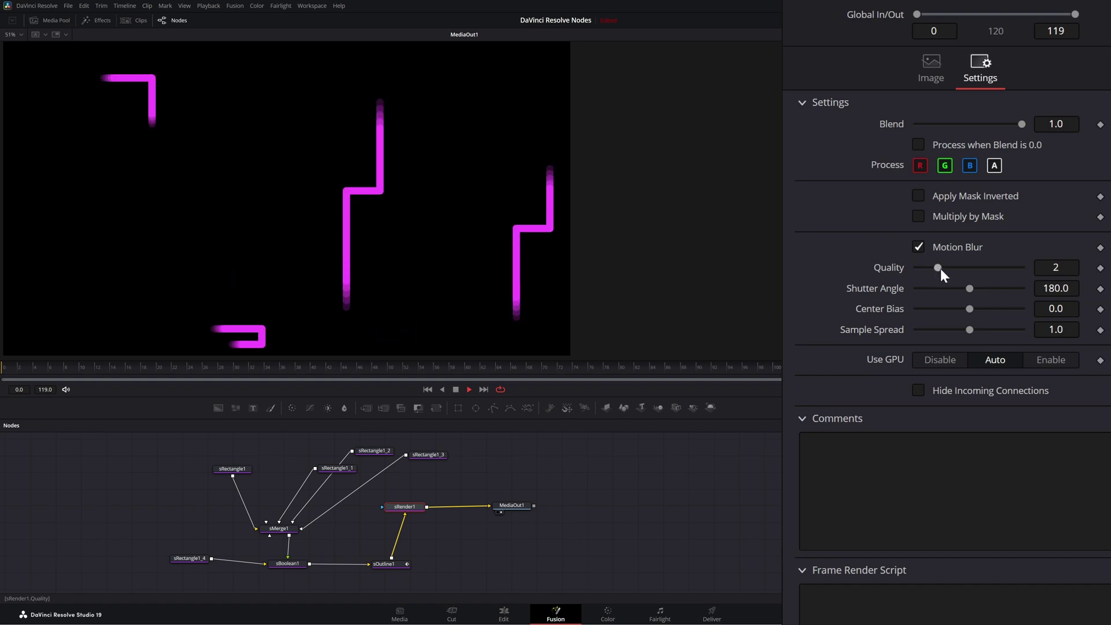
{"action": "left_click_drag", "start_coordinate": [938, 268], "coordinate": [953, 269]}
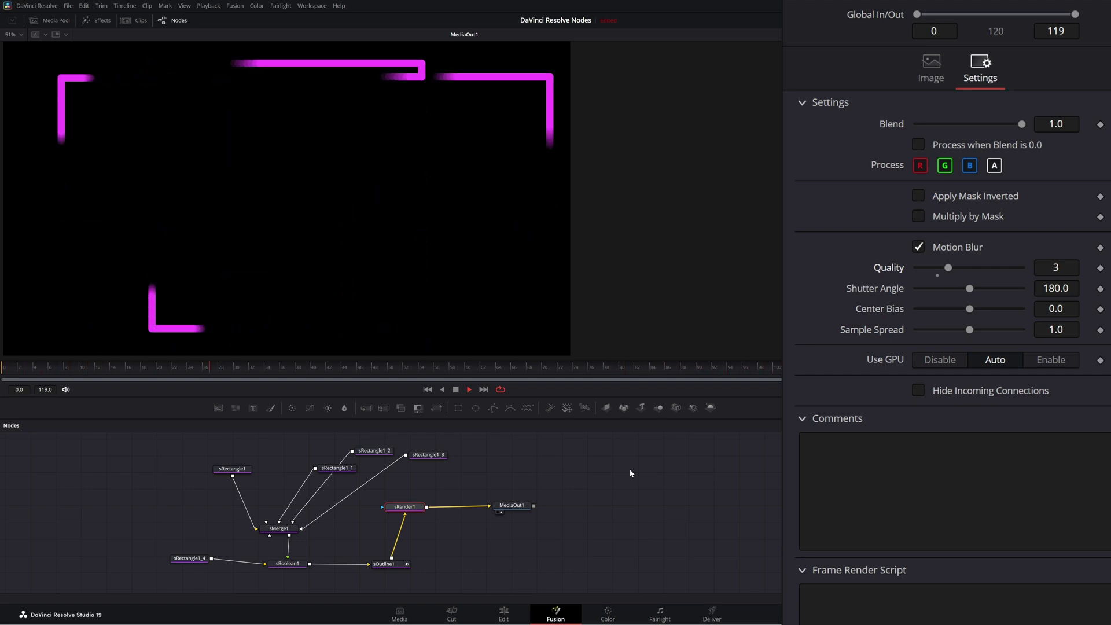
{"action": "left_click", "coordinate": [385, 564]}
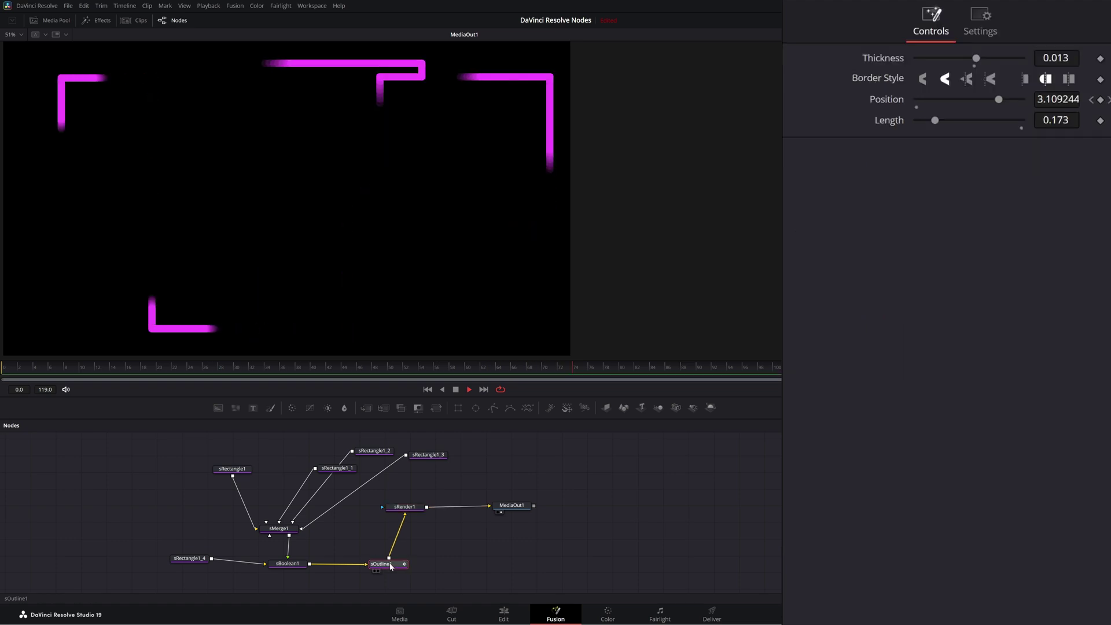